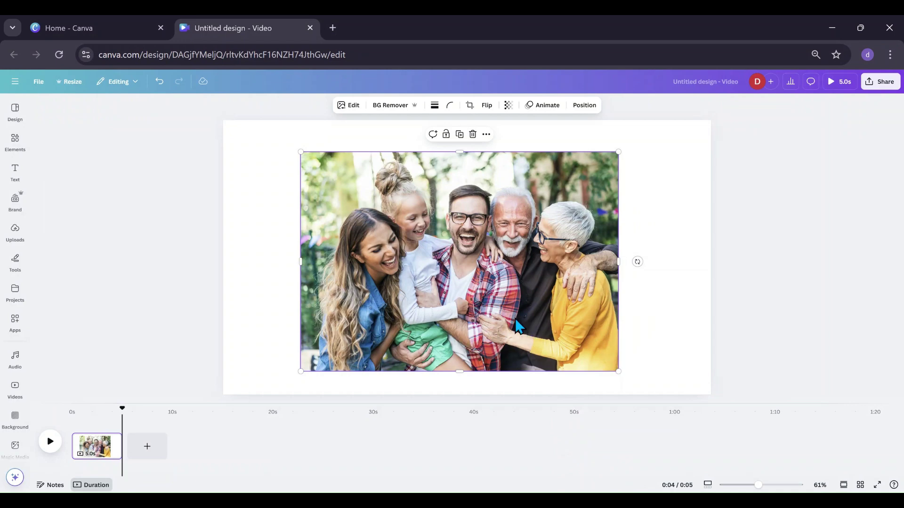
Nudge the family photo into position on the page.
drag(516, 325, 511, 311)
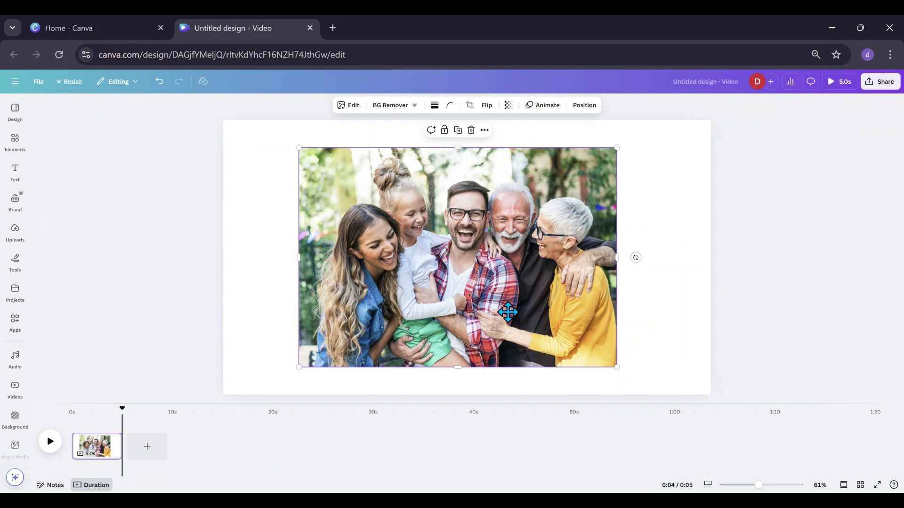
drag(512, 311, 475, 283)
click(22, 239)
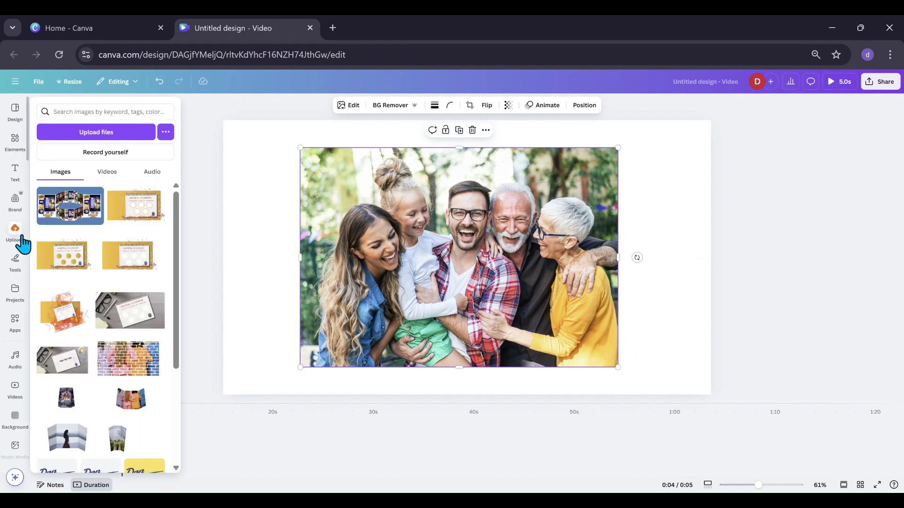
click(22, 240)
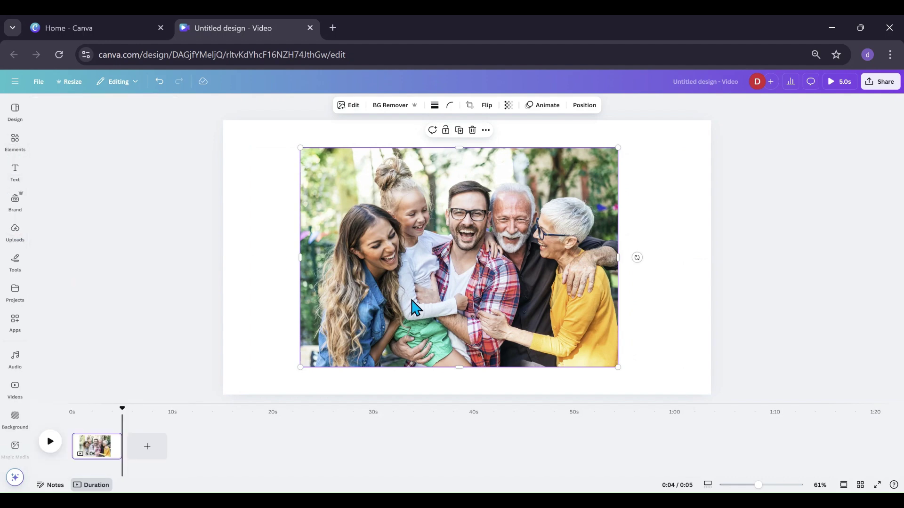
drag(414, 301, 442, 272)
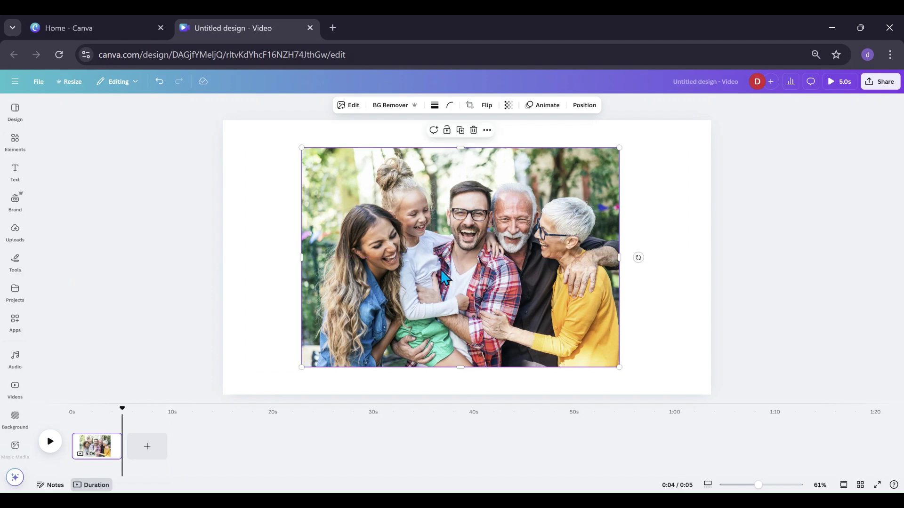
Duplicate the photo over itself and Magic Grab the older man from the copy.
click(461, 132)
drag(433, 260, 424, 248)
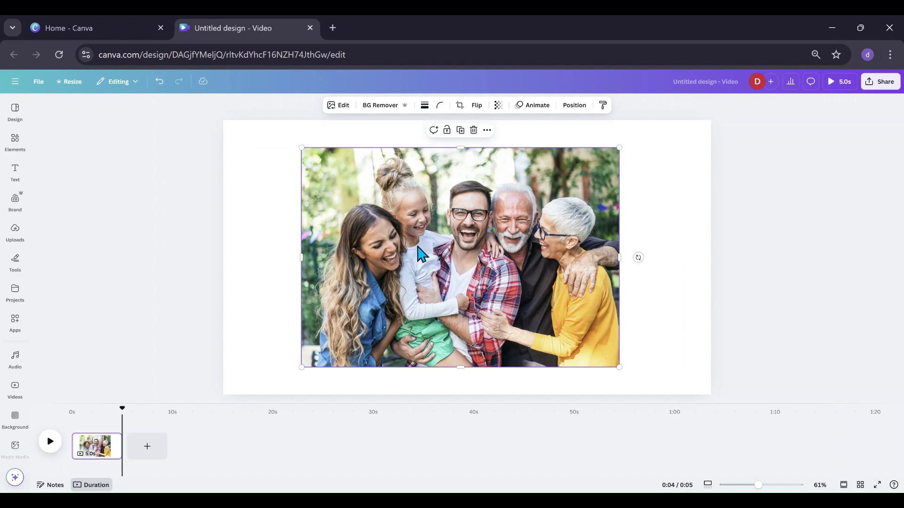
click(342, 113)
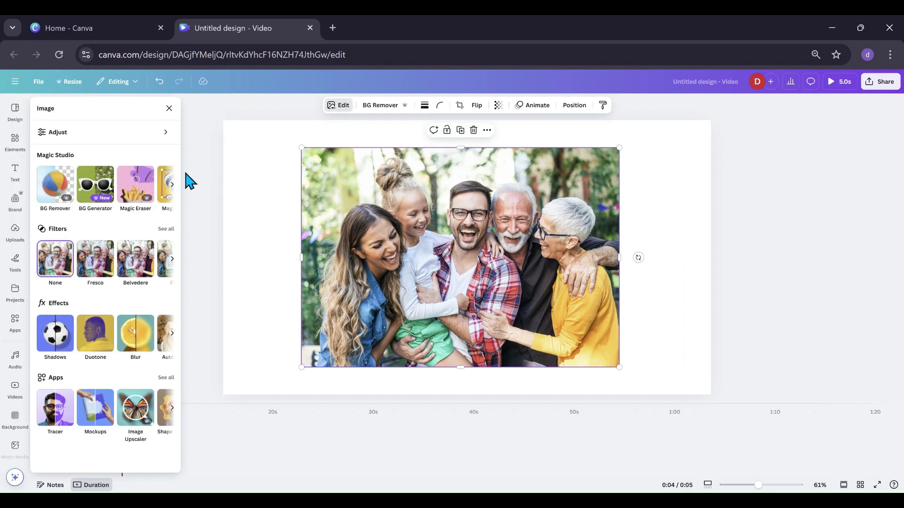
click(172, 187)
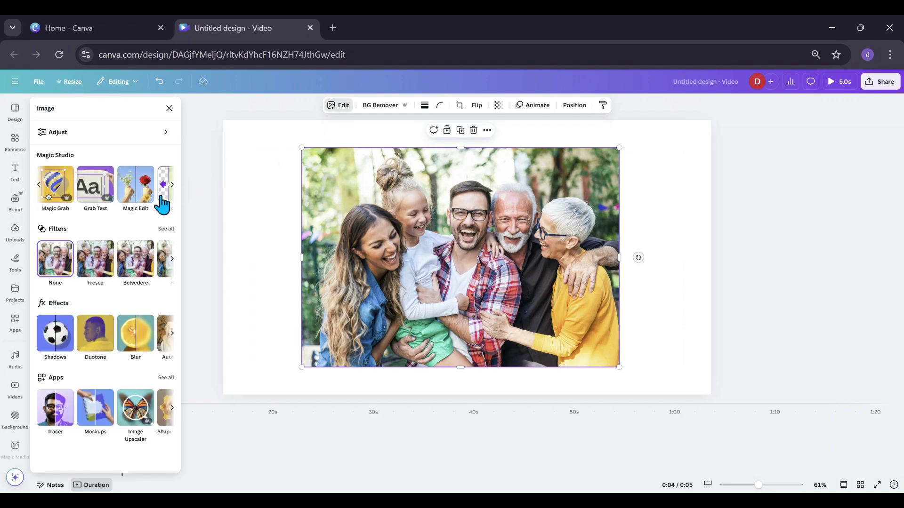
click(51, 197)
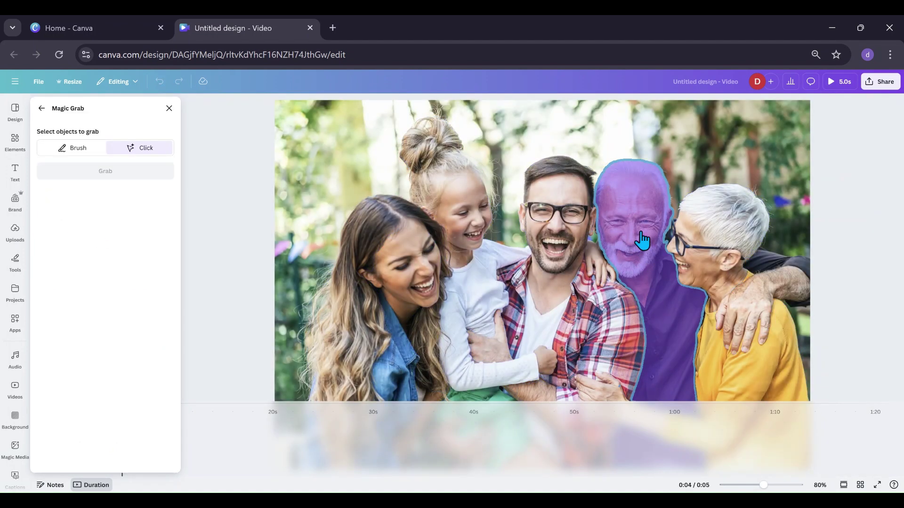
click(642, 240)
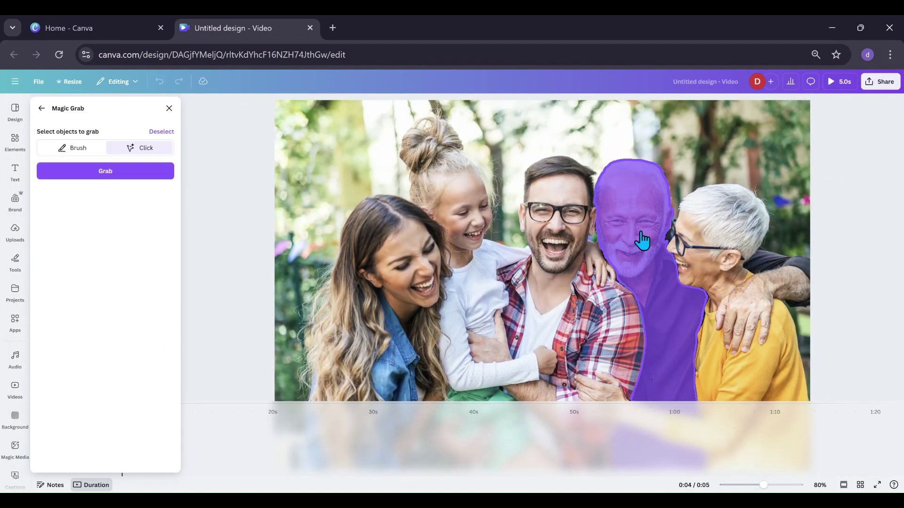
click(134, 175)
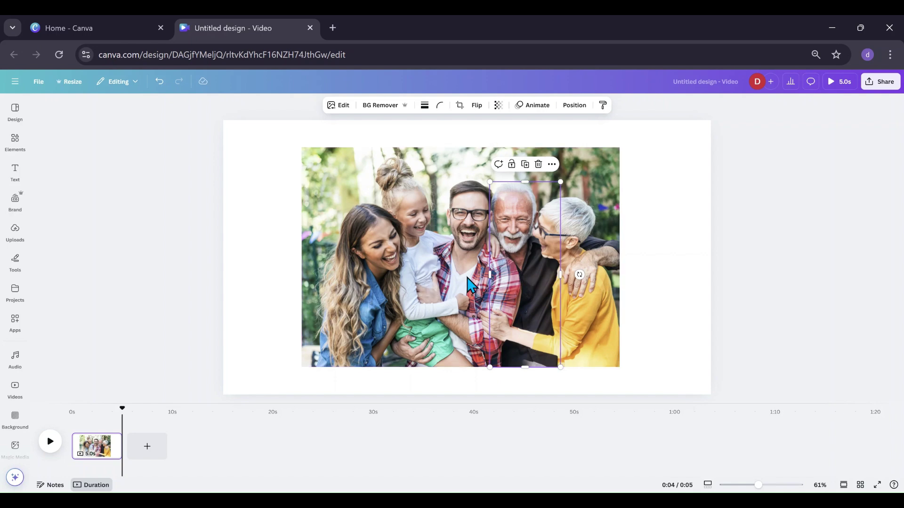
Move the leftover background copy aside, delete it, and reselect the remaining photo.
drag(414, 278, 285, 257)
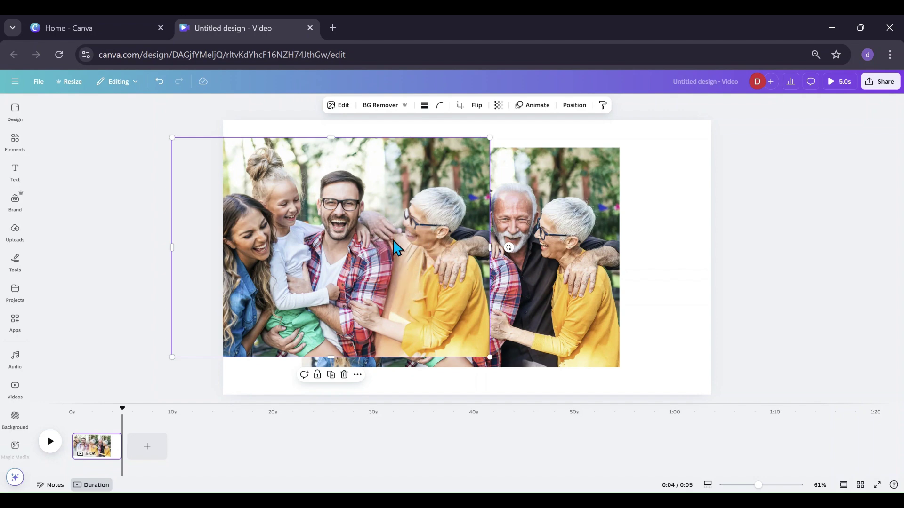
drag(402, 296, 338, 289)
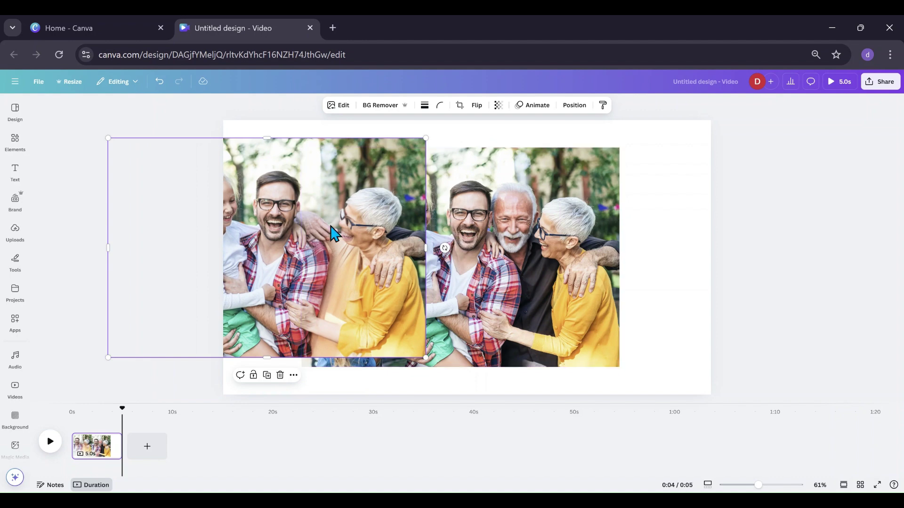
drag(314, 228, 262, 202)
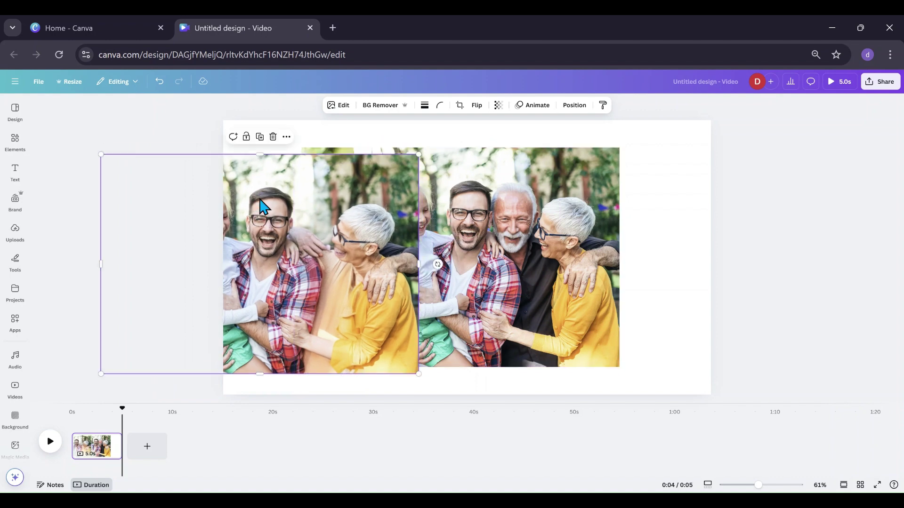
click(273, 137)
click(339, 214)
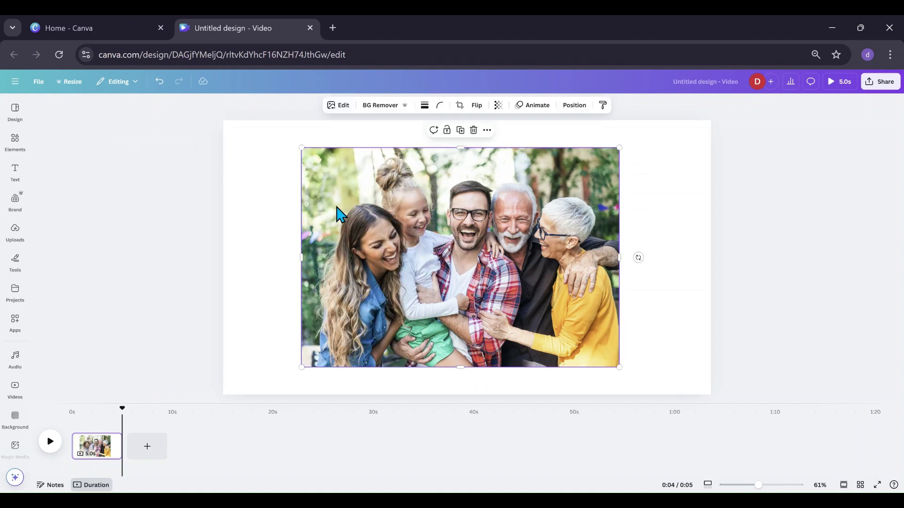
Duplicate and align the photo, then Magic Grab the arm on the woman's shoulder.
click(461, 130)
drag(363, 207, 359, 200)
click(337, 108)
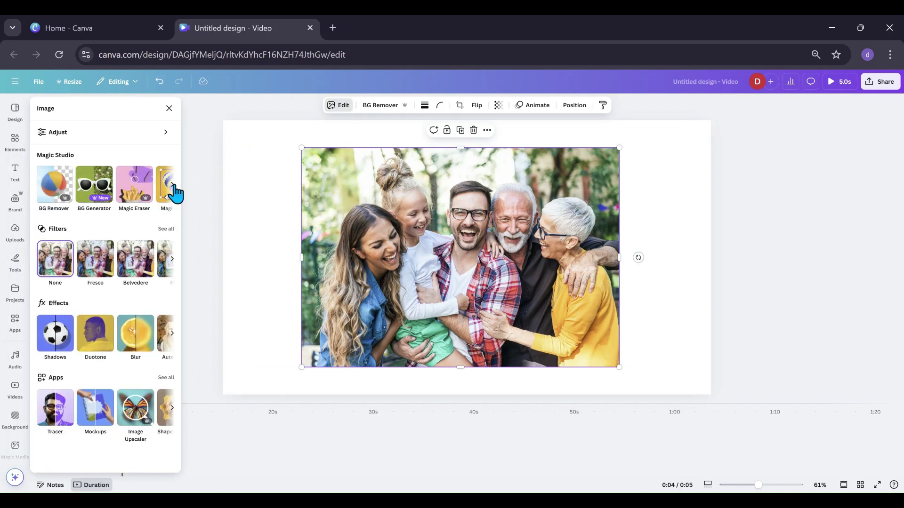
click(172, 185)
click(55, 186)
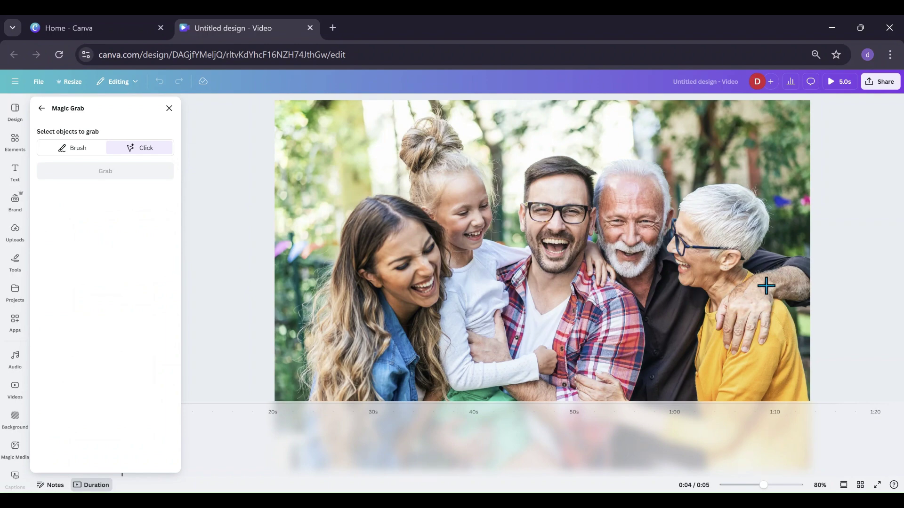
click(766, 285)
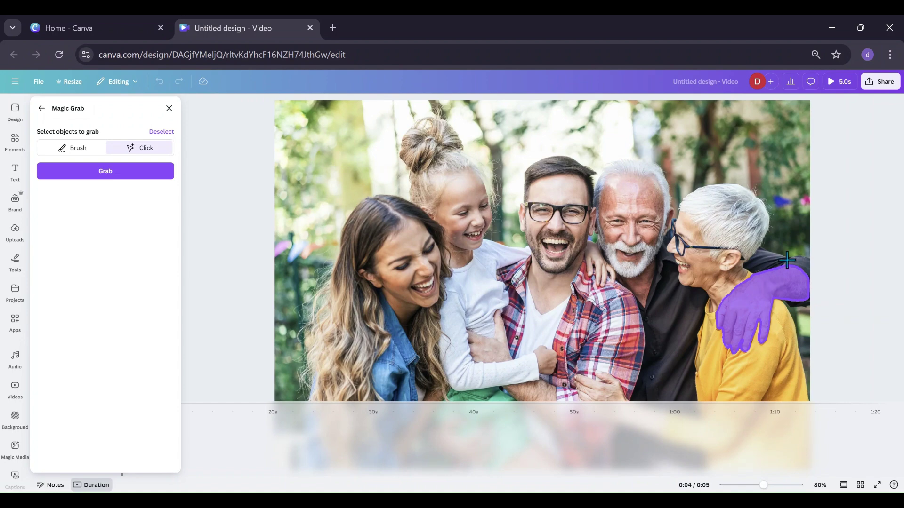
click(778, 262)
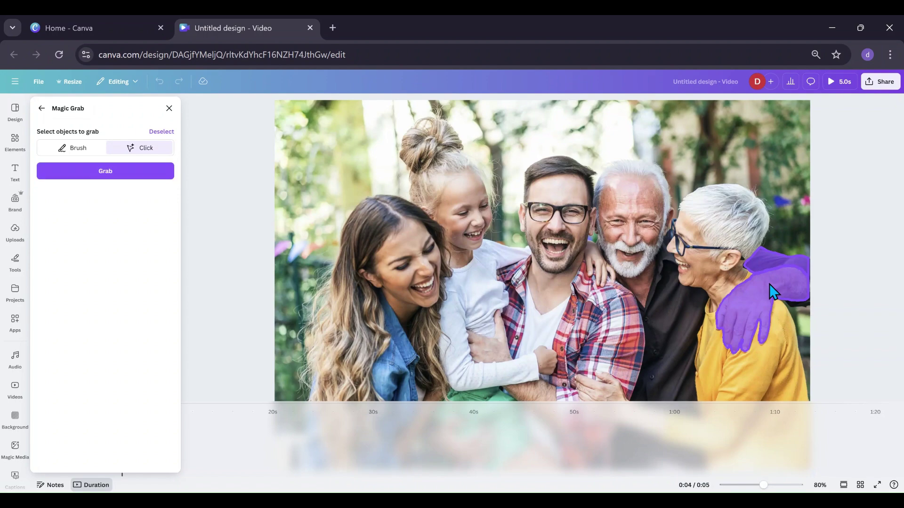
click(151, 174)
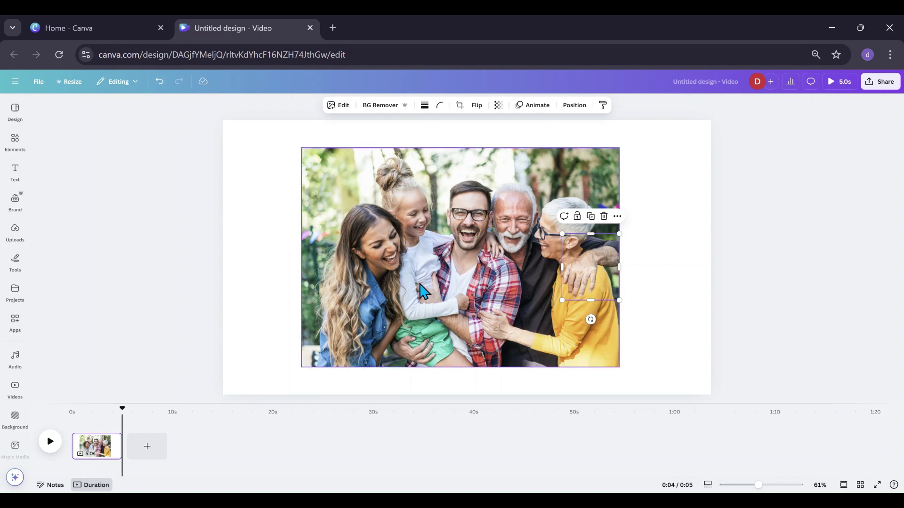
Drag the second leftover background copy to the left and delete it.
click(407, 292)
drag(346, 276, 258, 260)
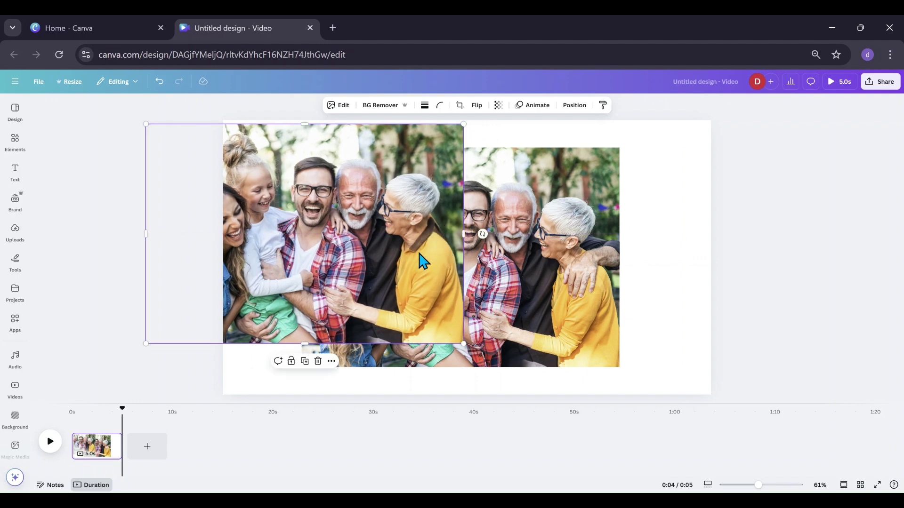
drag(369, 264, 349, 269)
drag(329, 224, 321, 231)
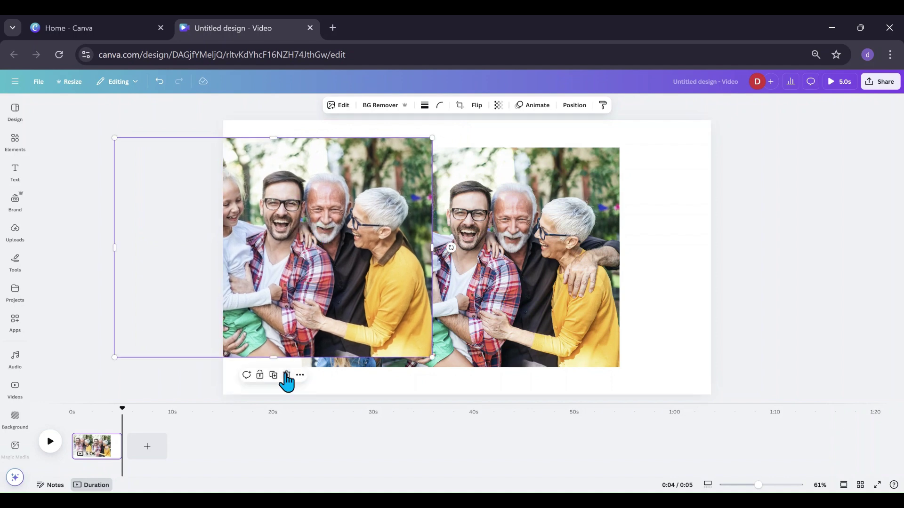
click(286, 375)
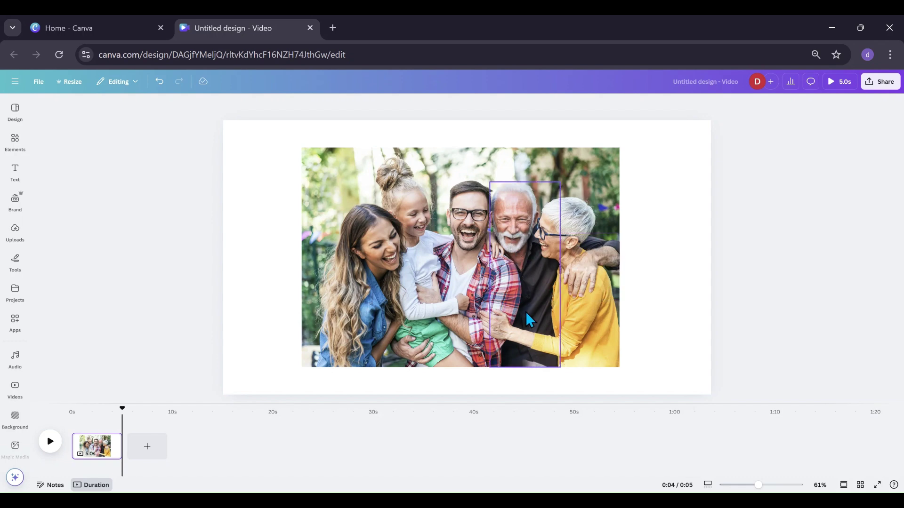
Try the Classic, Noir, Slate, Newspaper and Film filters on the grabbed older man.
click(523, 233)
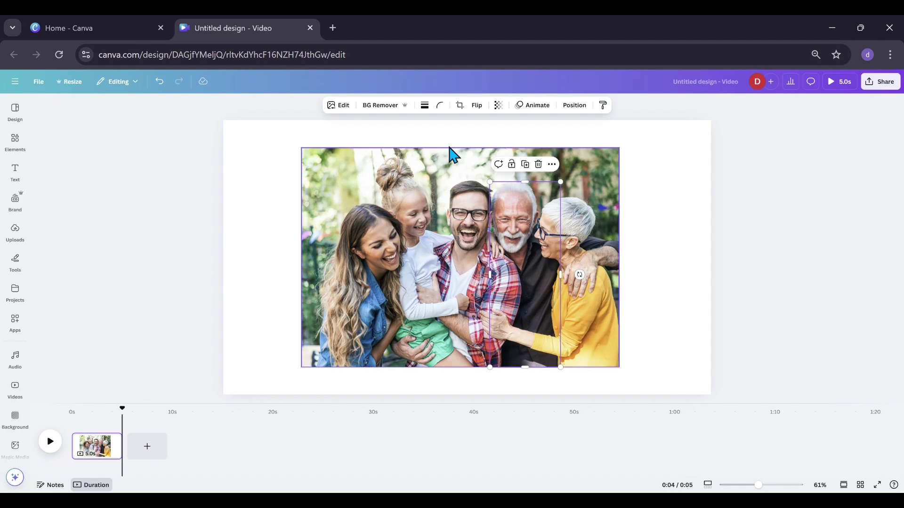
click(347, 112)
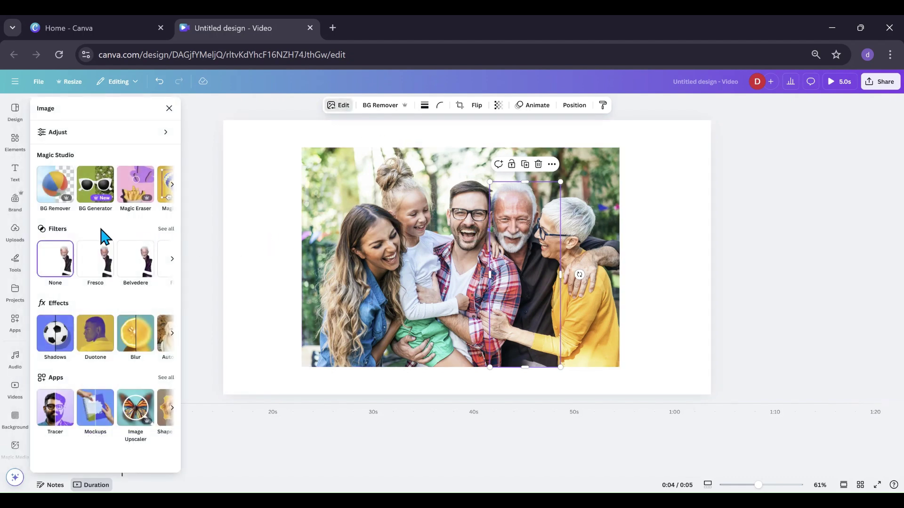
click(166, 229)
scroll(130, 304, down, 8)
scroll(123, 302, down, 6)
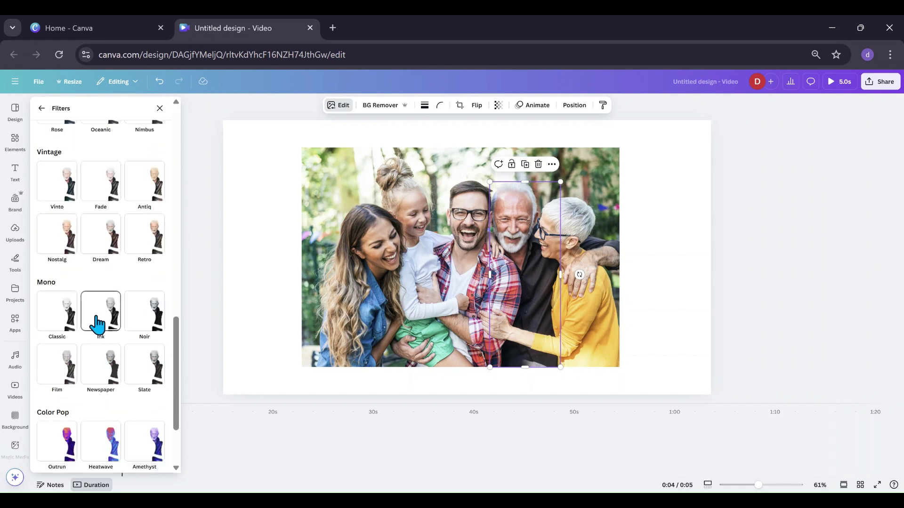
click(57, 329)
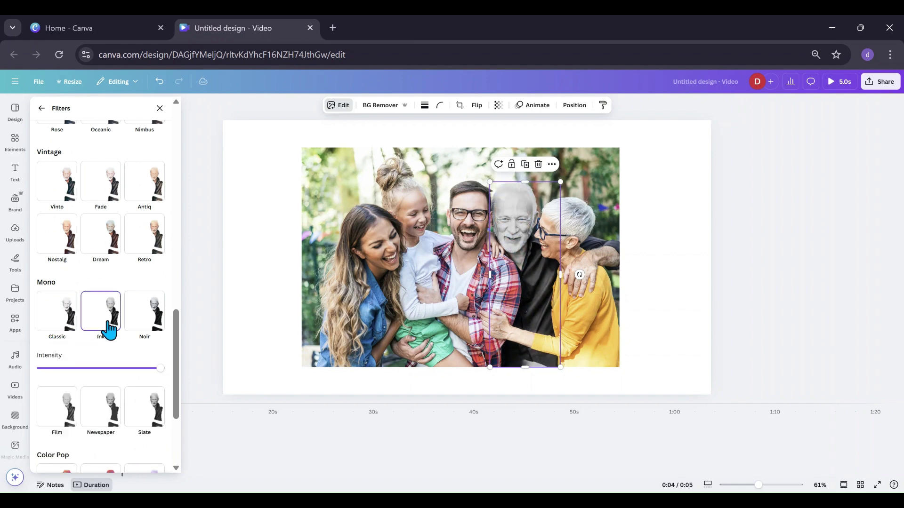
click(135, 329)
scroll(133, 331, down, 2)
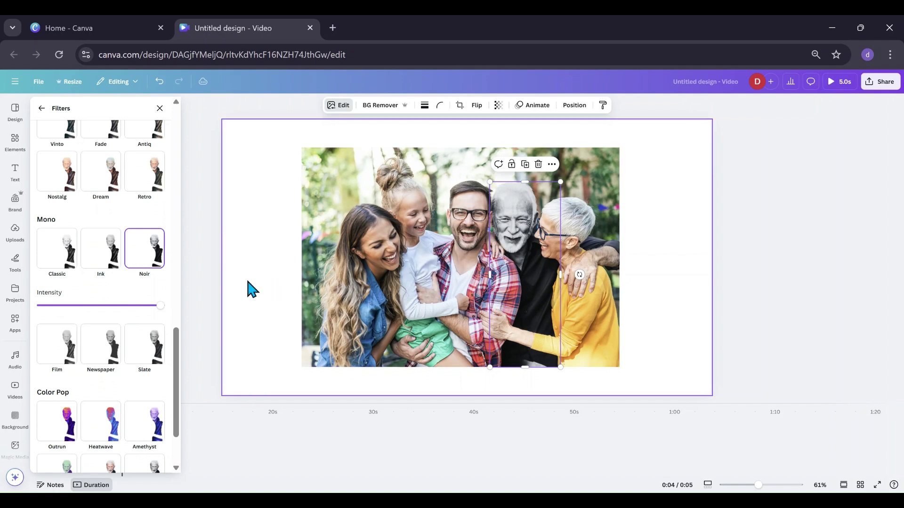
click(148, 353)
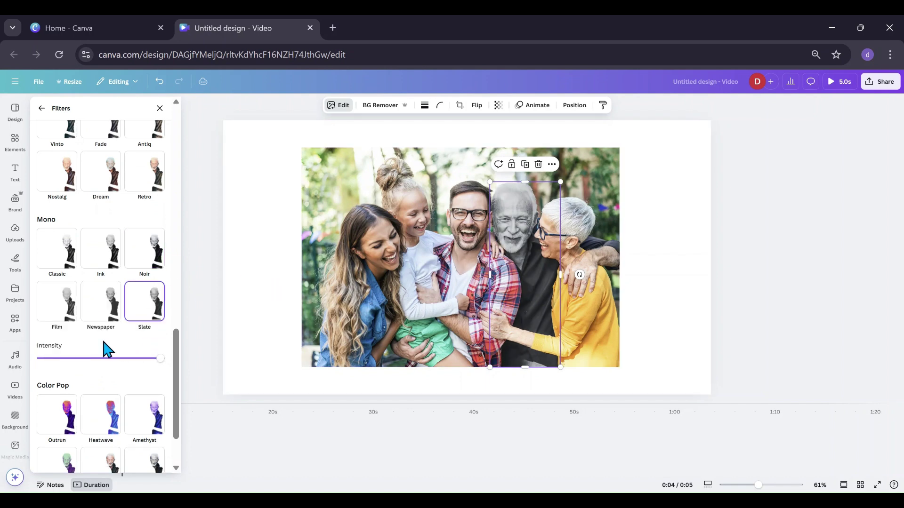
click(96, 309)
click(58, 312)
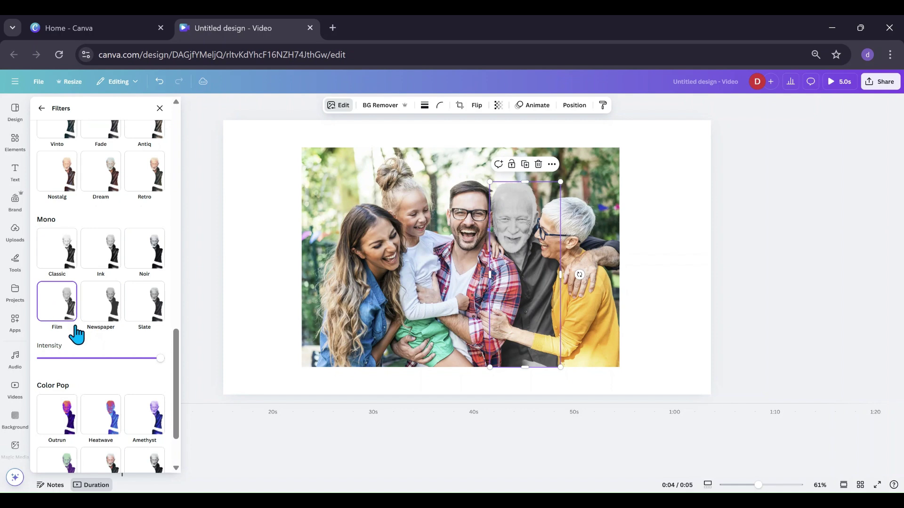
mouse_move(155, 360)
mouse_down()
mouse_move(125, 359)
mouse_move(157, 352)
mouse_up()
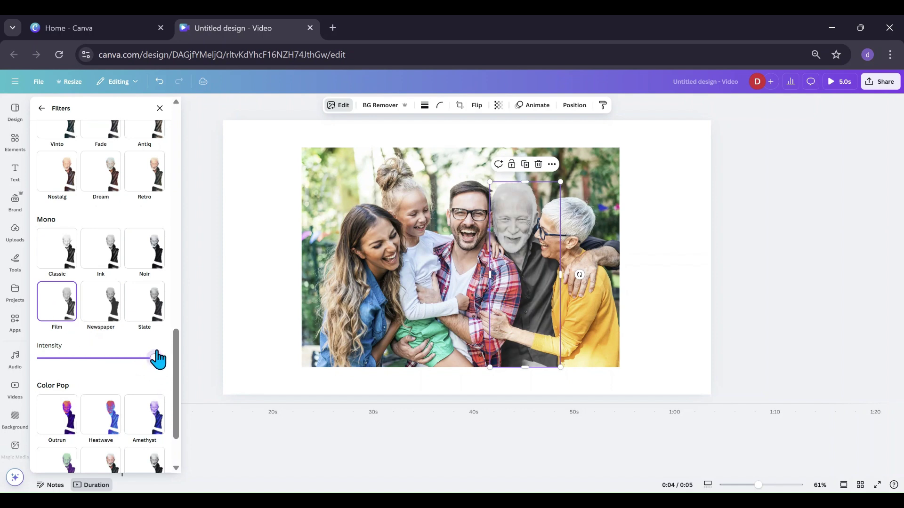
Apply the Noir filter to the older man and his hand on the shoulder.
click(150, 259)
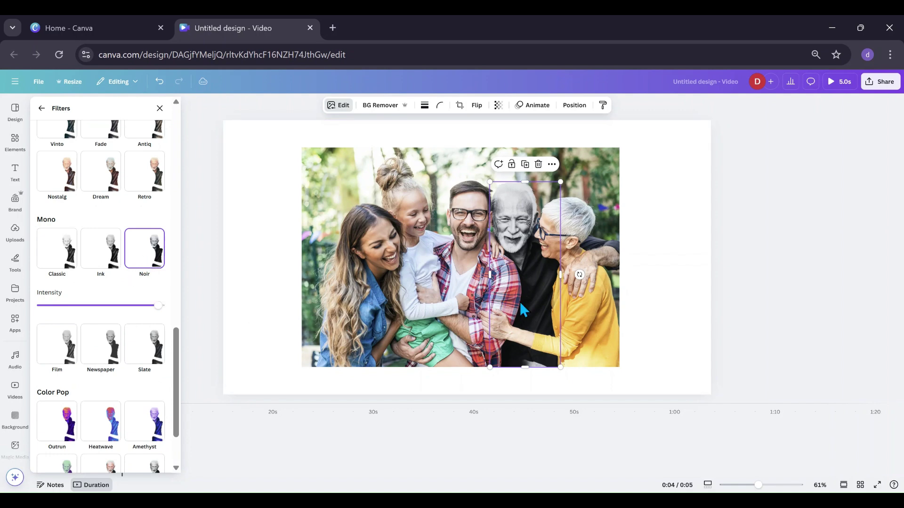
click(607, 278)
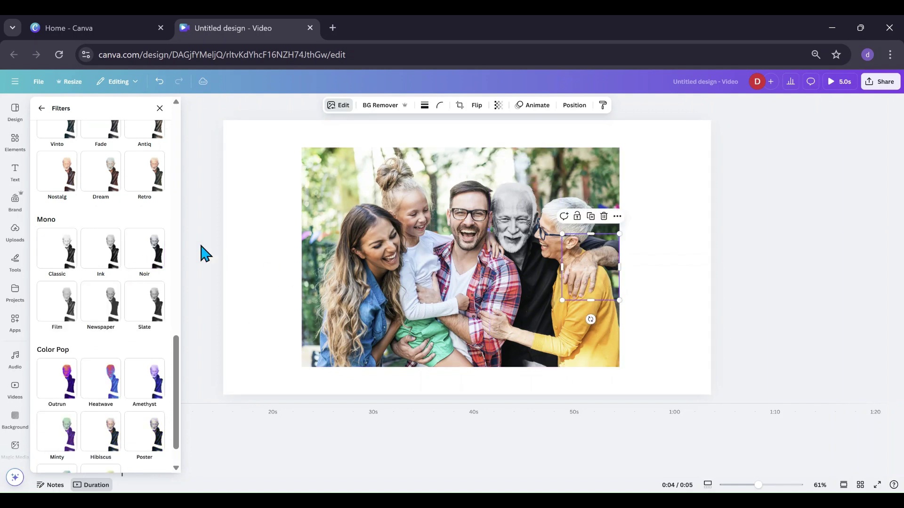
click(150, 259)
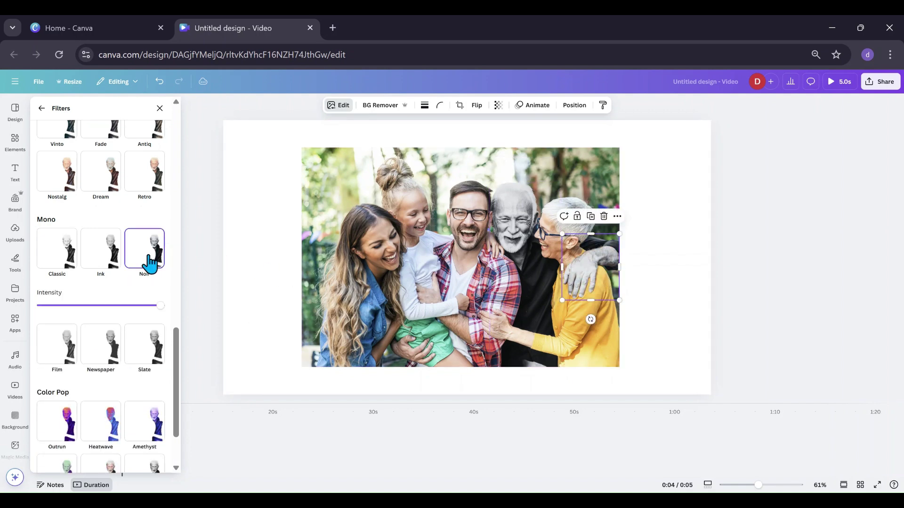
click(660, 340)
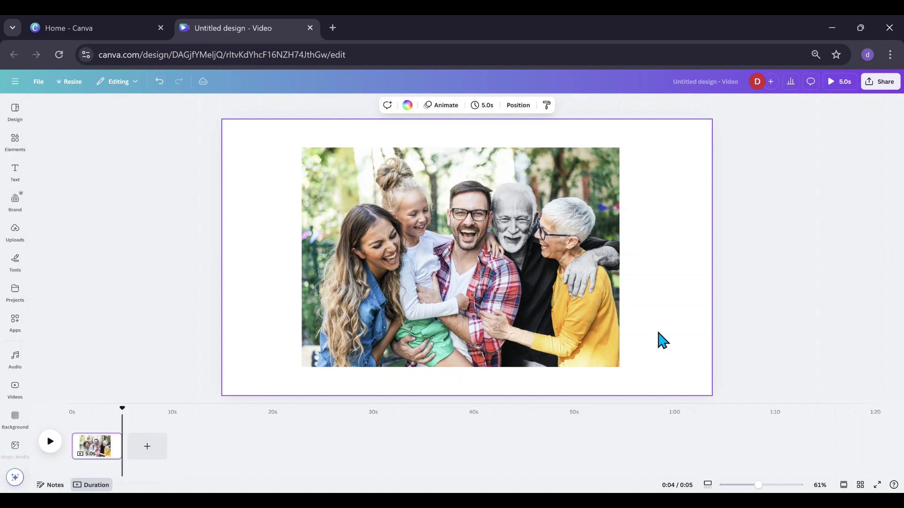
Group the photo with its cutouts, then shrink and reposition the group.
drag(275, 140, 671, 378)
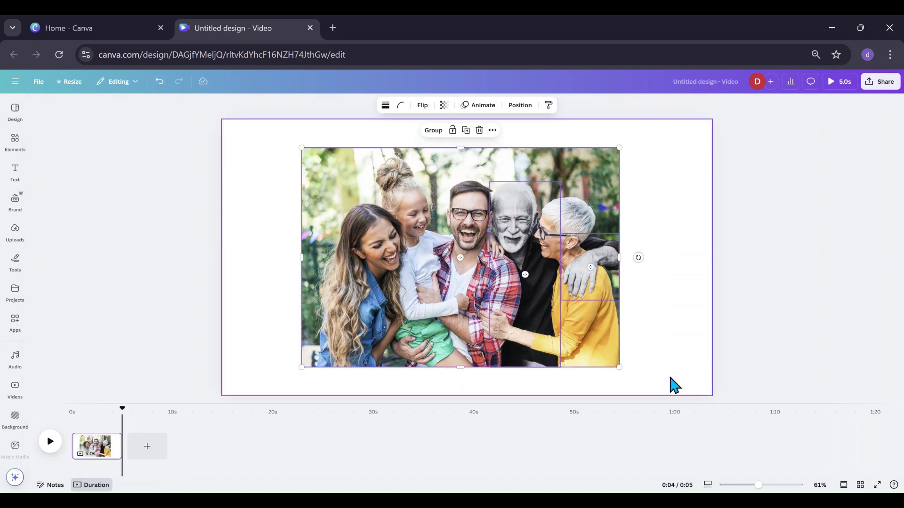
click(433, 132)
mouse_move(414, 246)
mouse_down()
mouse_move(456, 240)
mouse_move(470, 256)
mouse_move(400, 248)
mouse_up()
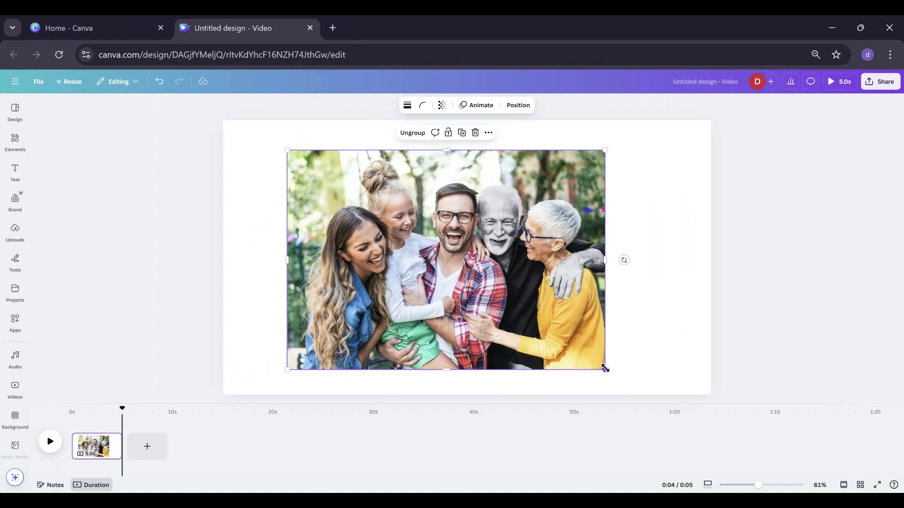
drag(605, 368, 521, 303)
drag(390, 244, 406, 268)
Add a page with the second family photo from Recently used, enlarged and centred.
click(157, 447)
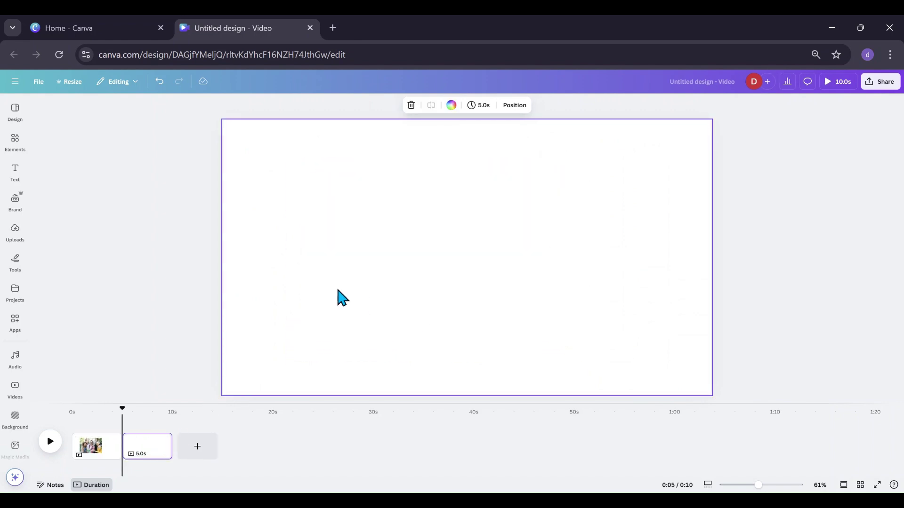
click(17, 144)
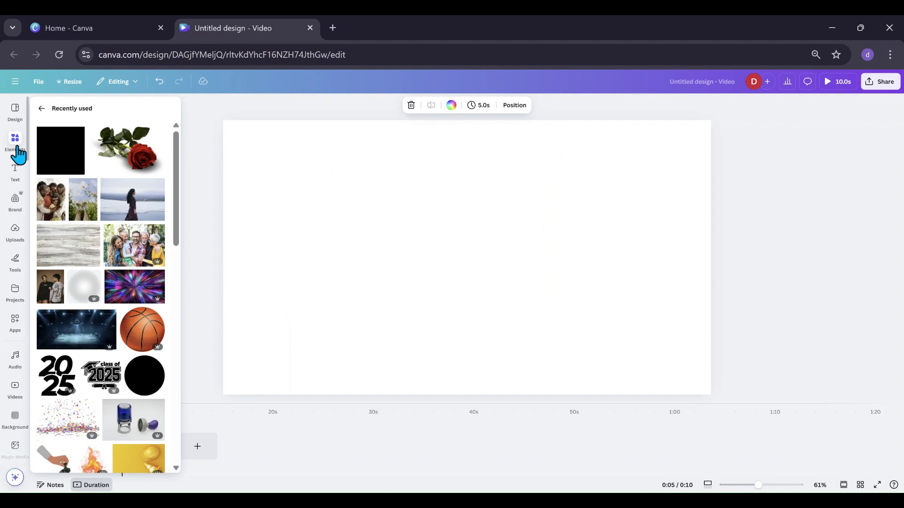
click(40, 193)
drag(501, 257, 488, 269)
drag(529, 156, 576, 134)
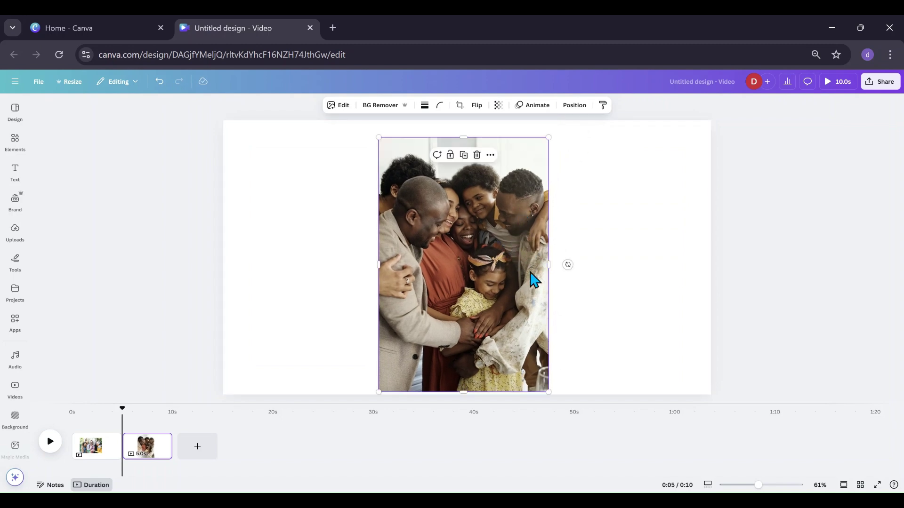
drag(507, 333, 504, 319)
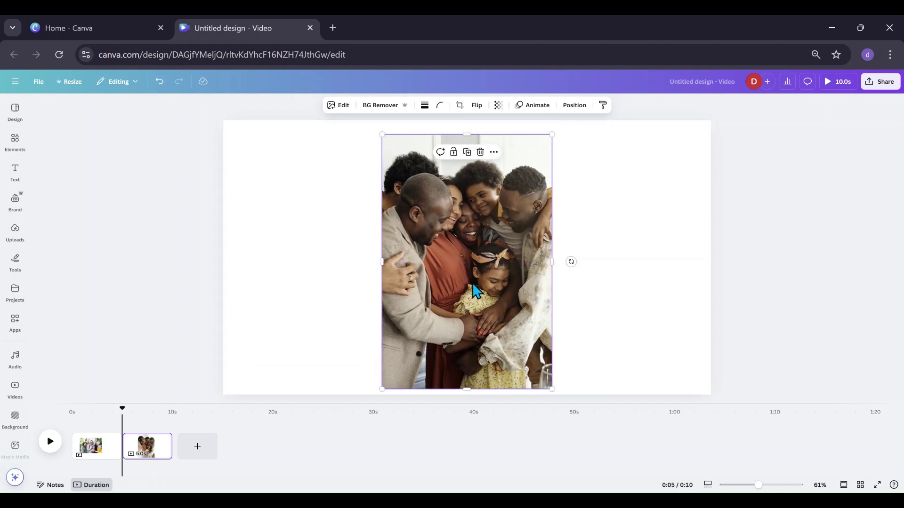
Duplicate the second photo in place and Magic Grab the man on the right.
click(467, 152)
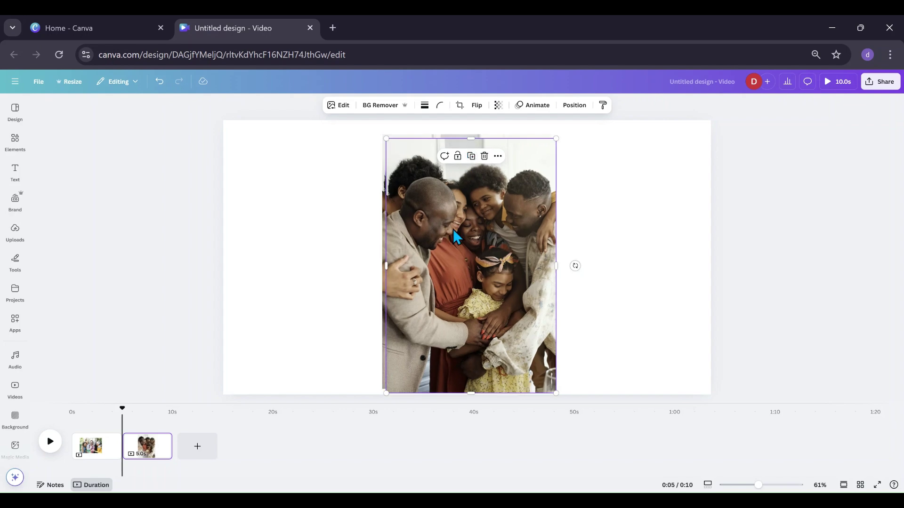
drag(453, 228, 451, 227)
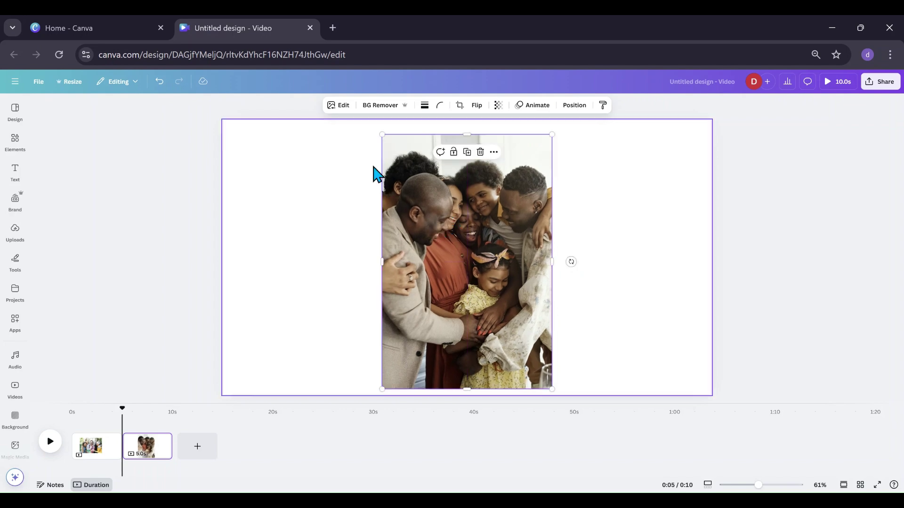
click(340, 106)
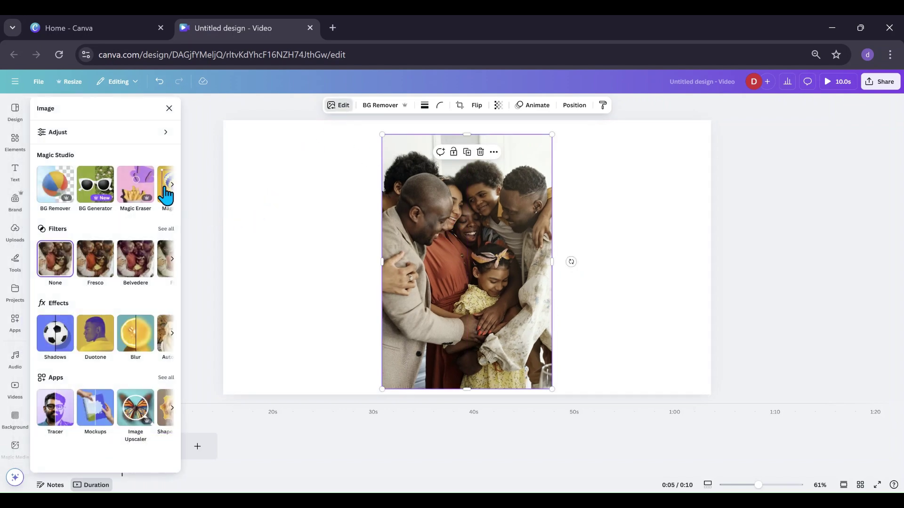
click(172, 185)
click(55, 198)
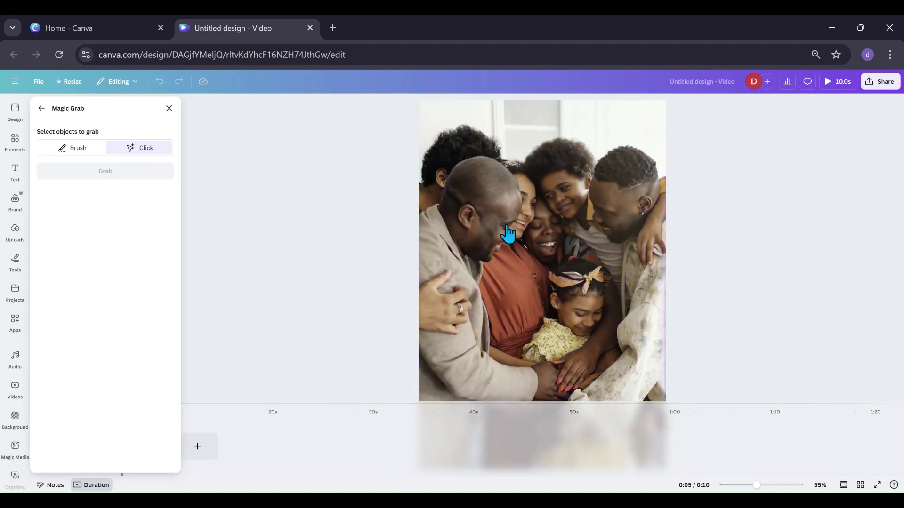
click(636, 297)
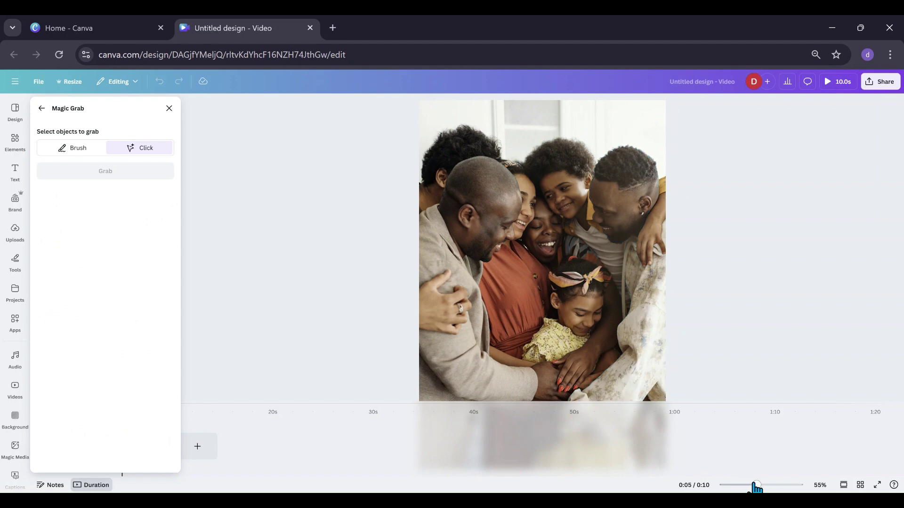
drag(756, 485, 744, 486)
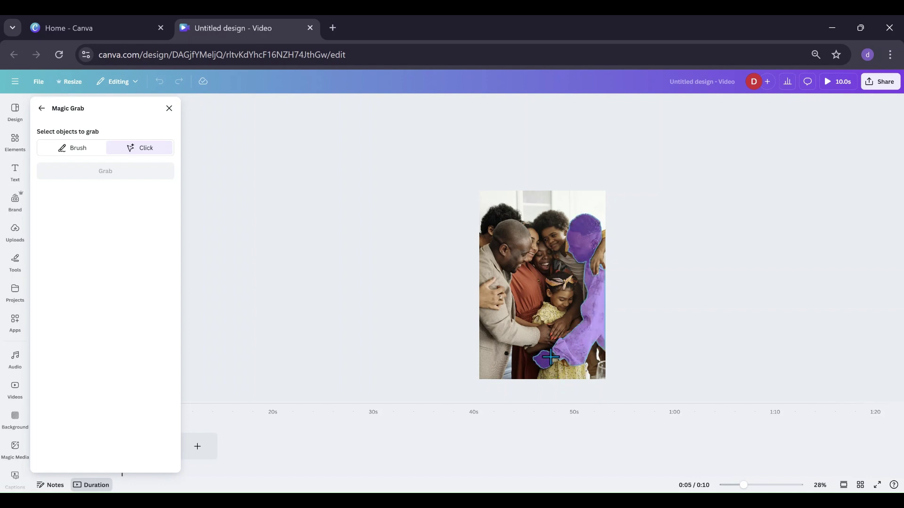
click(578, 347)
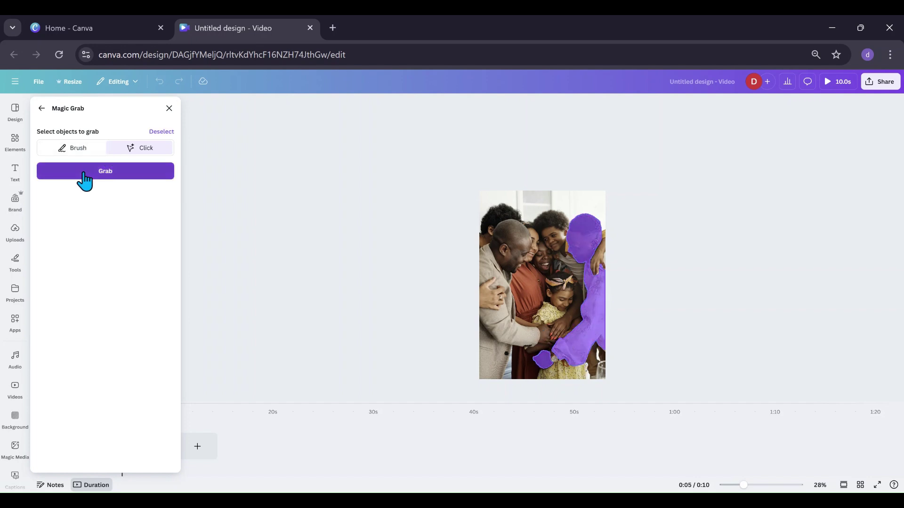
click(87, 180)
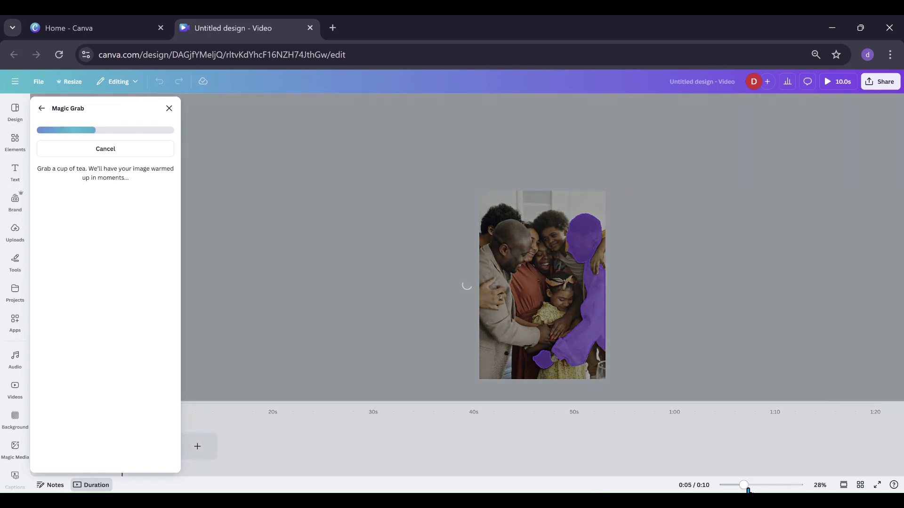
drag(748, 490, 762, 489)
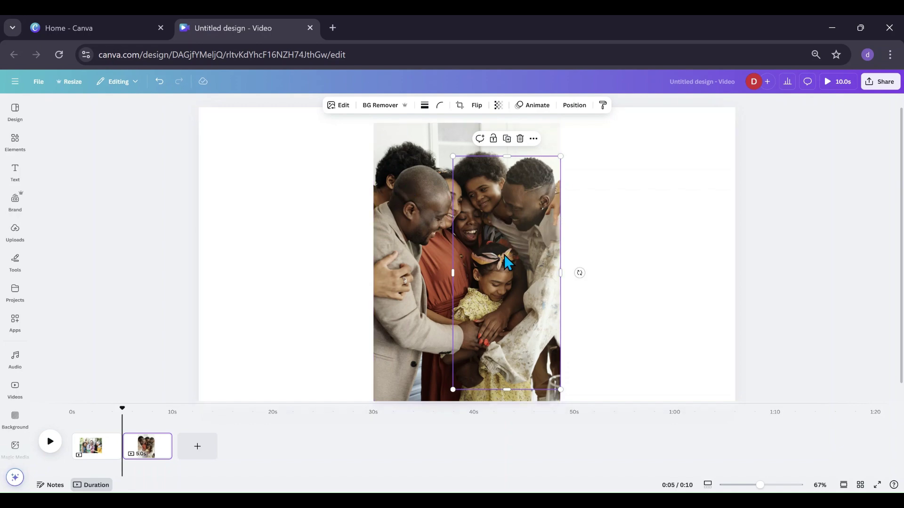
Move the extra top photo copy aside, delete it, and select the remaining photo.
drag(410, 262, 235, 253)
drag(333, 232, 313, 242)
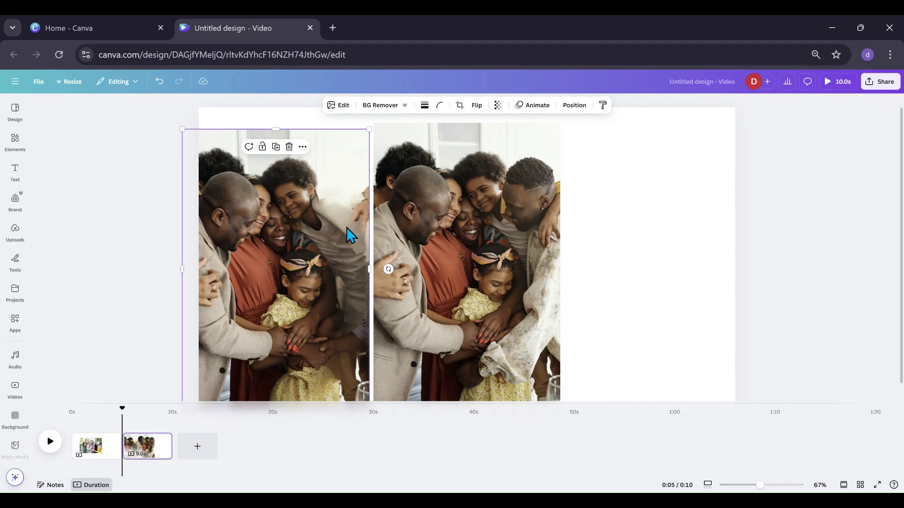
drag(346, 227, 341, 231)
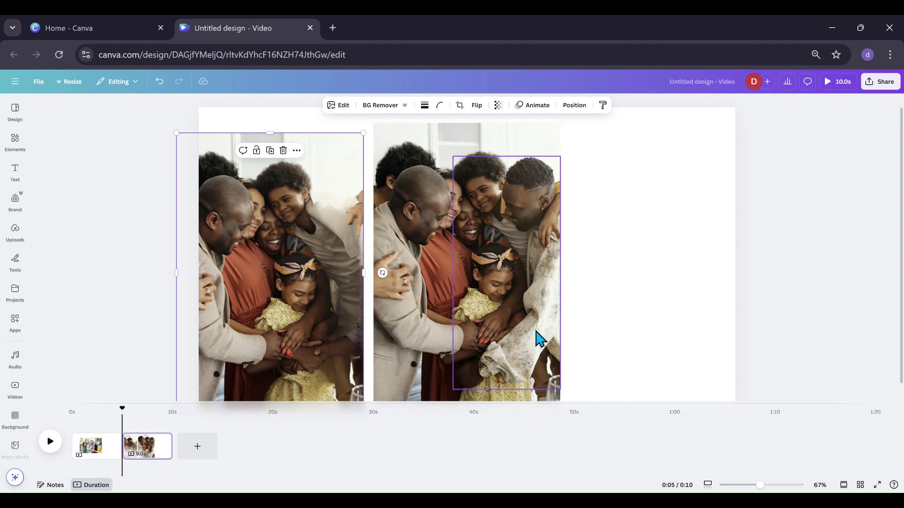
click(283, 151)
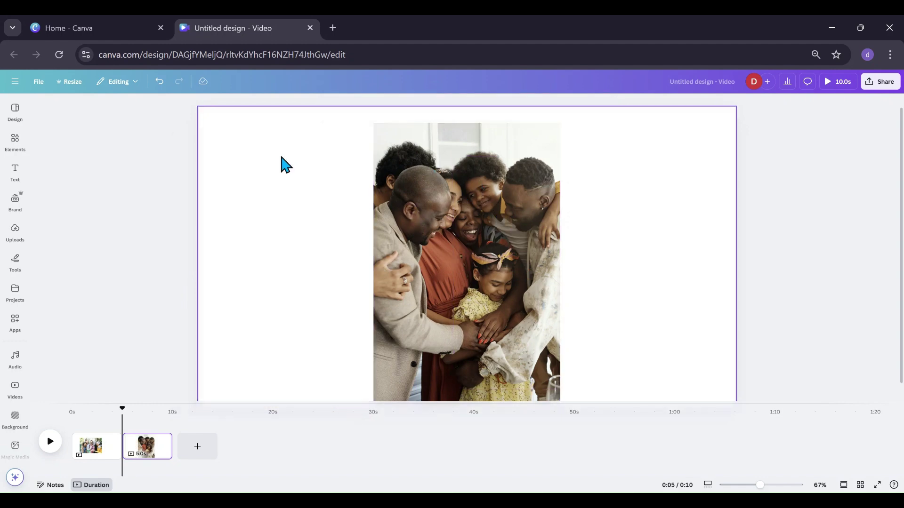
click(522, 359)
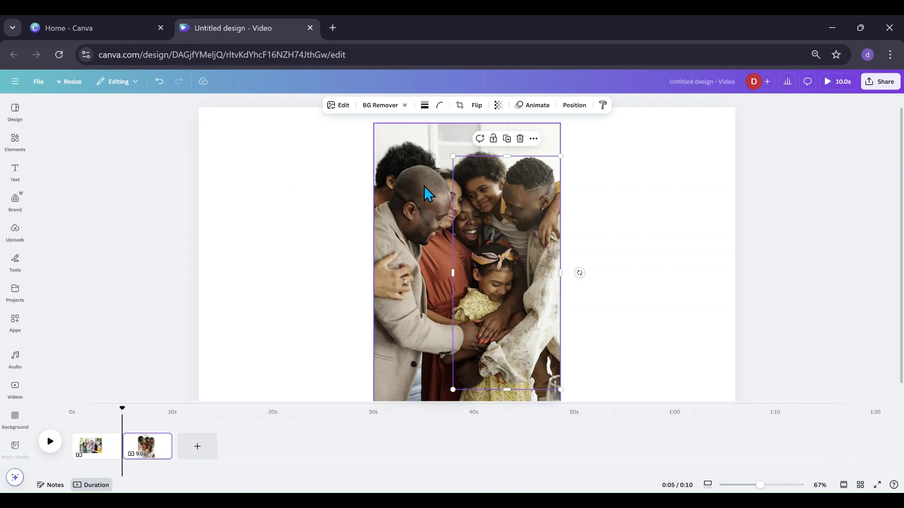
Apply the Noir filter to the cut-out man and nudge the photo behind slightly.
click(342, 106)
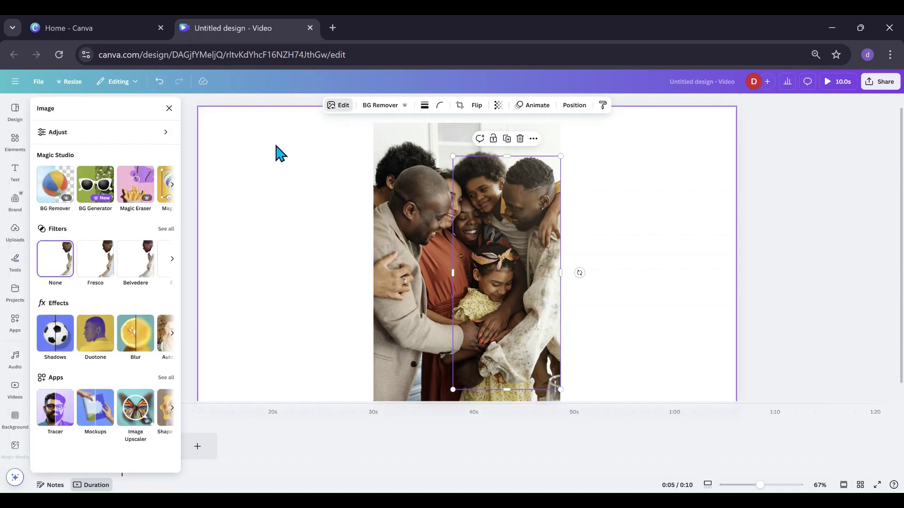
click(162, 231)
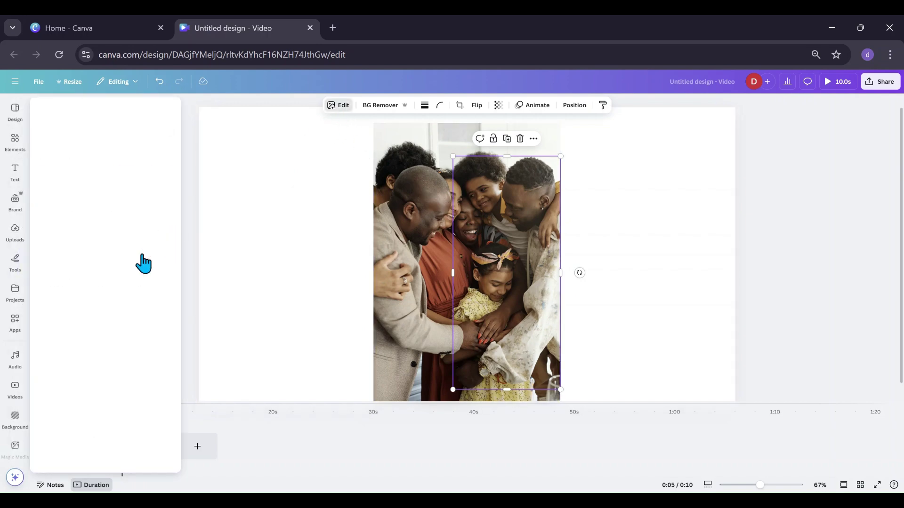
scroll(142, 264, down, 5)
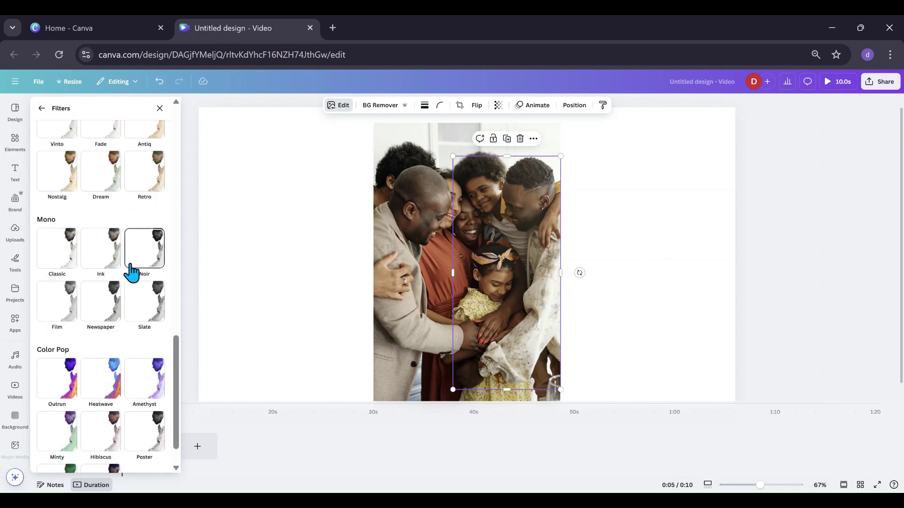
click(137, 266)
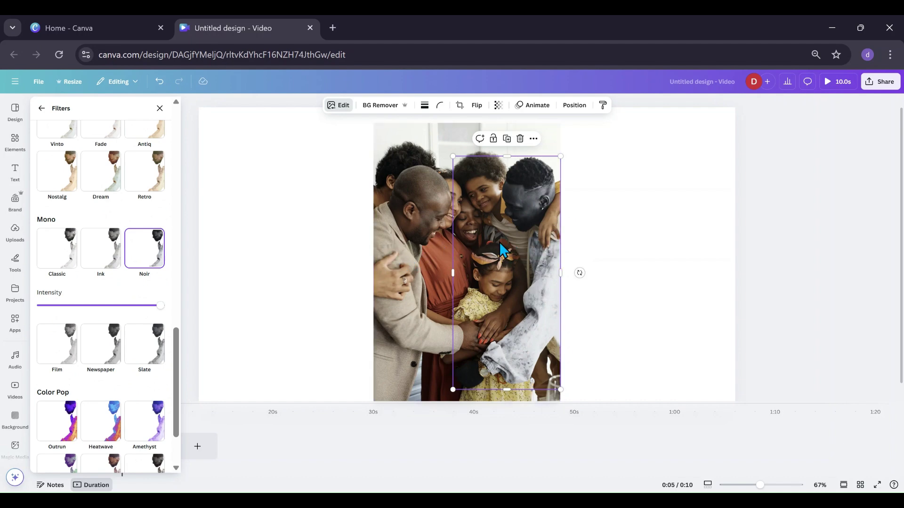
click(391, 239)
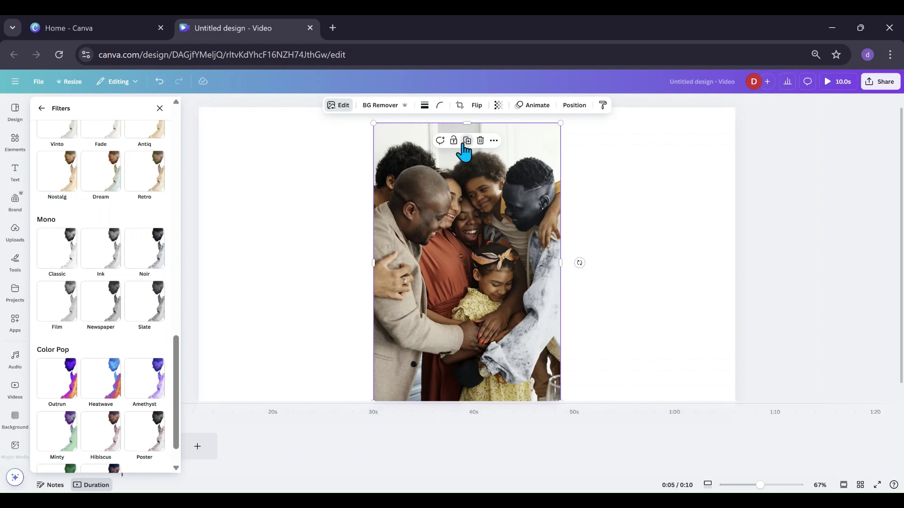
drag(407, 208, 402, 203)
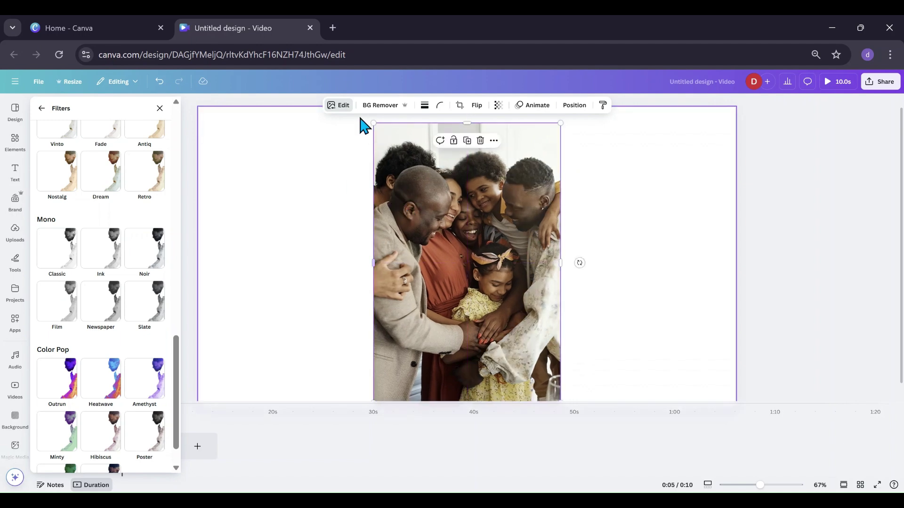
Magic Grab the man at the photo's right edge into his own element.
click(40, 110)
click(173, 186)
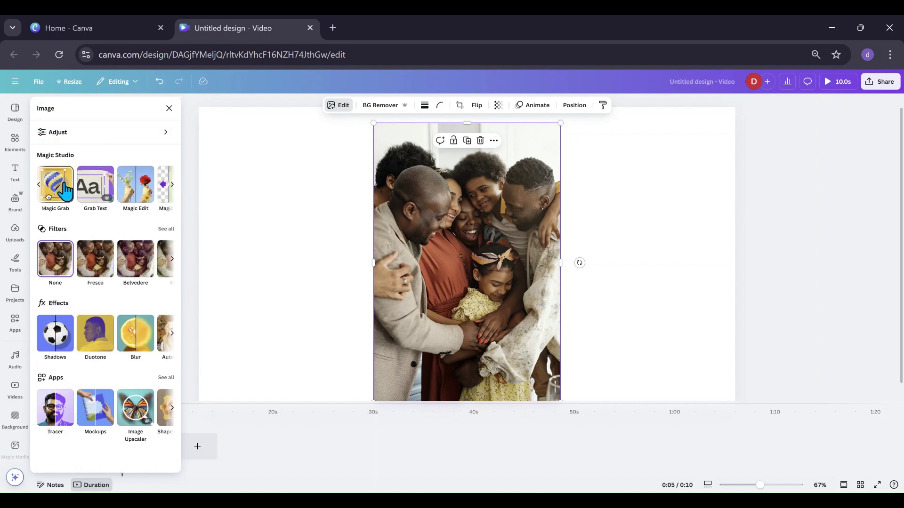
click(62, 181)
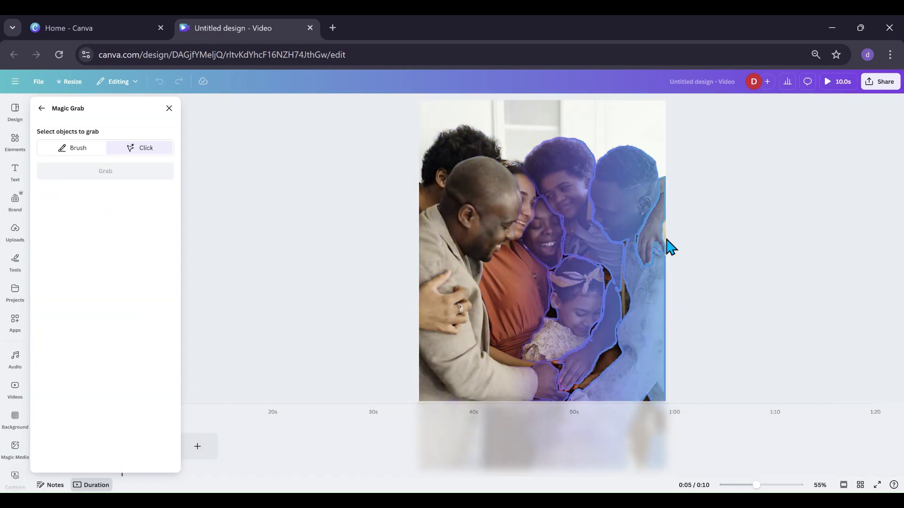
click(665, 233)
click(142, 185)
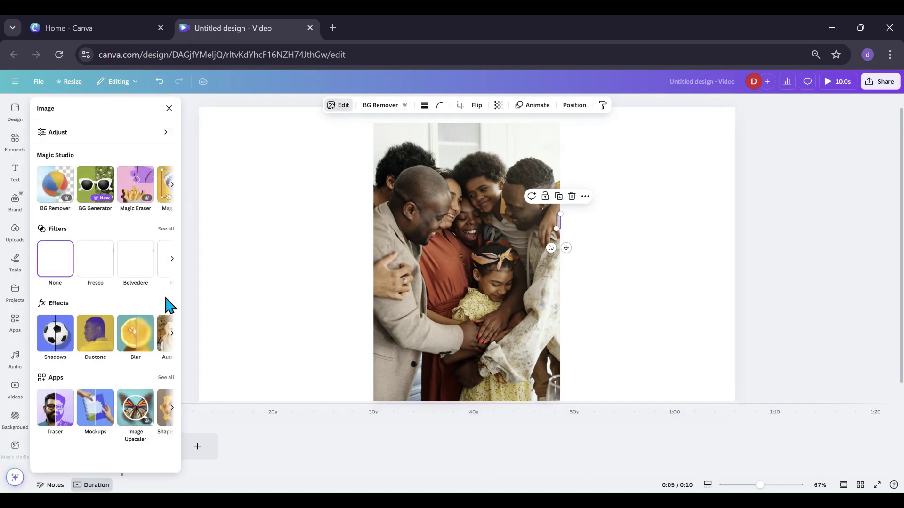
Give the newly grabbed man the Noir filter.
click(169, 231)
scroll(141, 282, down, 10)
scroll(143, 278, down, 3)
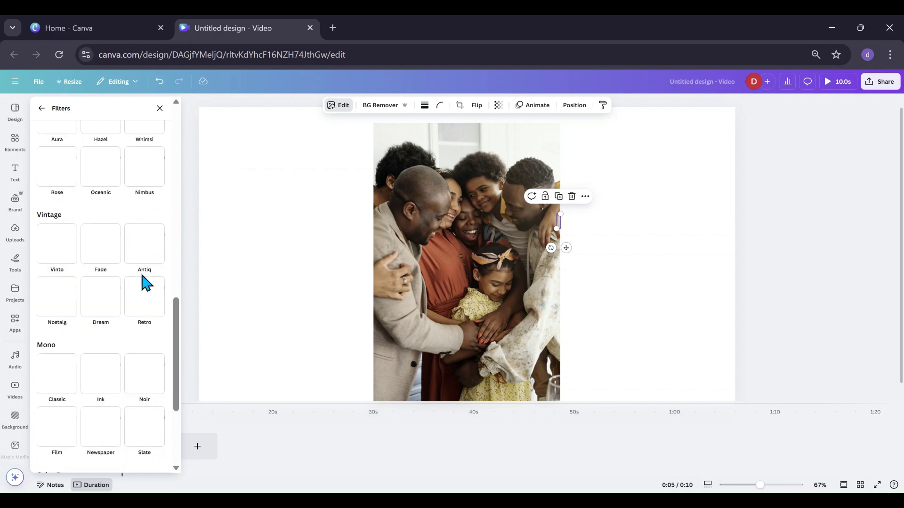
scroll(142, 277, down, 2)
click(144, 313)
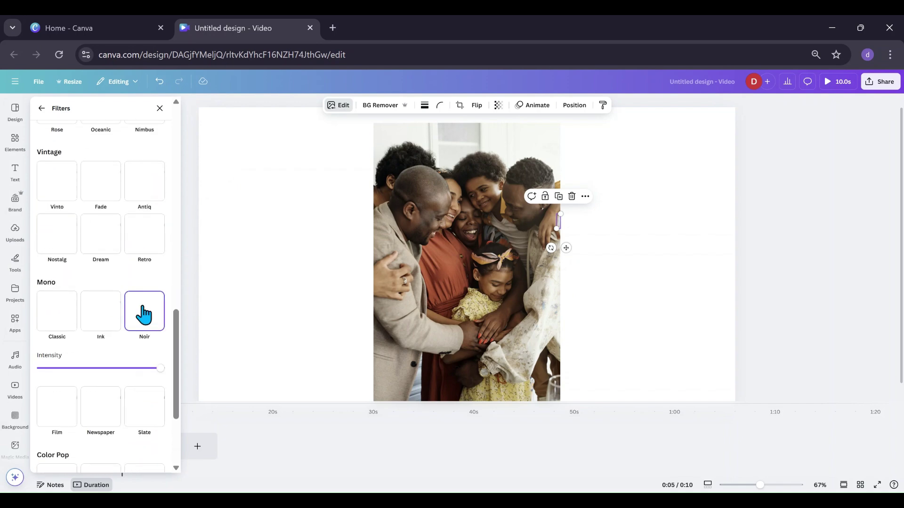
click(685, 317)
Drag the top colour copy of the family photo aside and delete it.
click(522, 329)
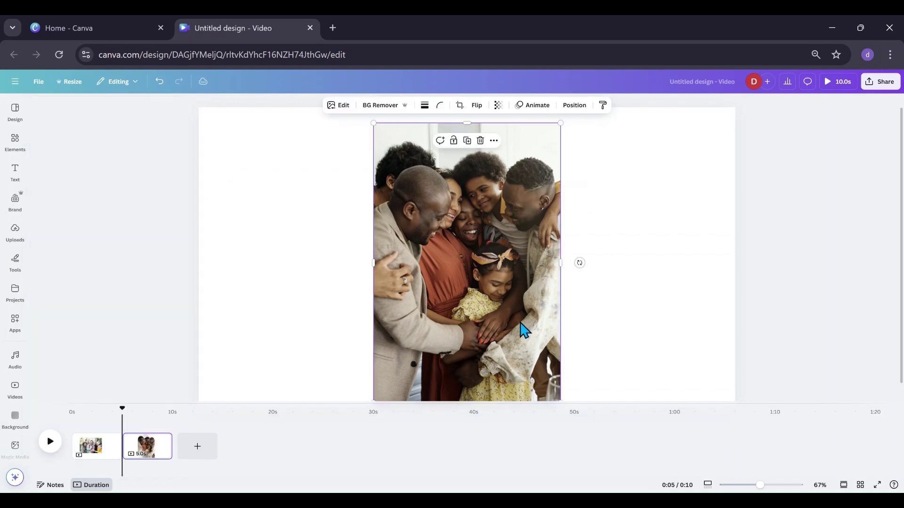
drag(434, 257, 281, 250)
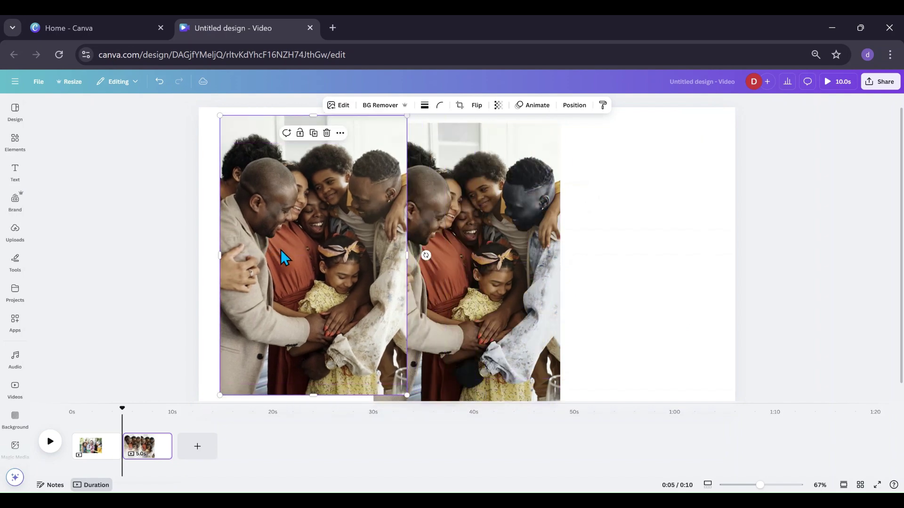
click(327, 133)
click(621, 329)
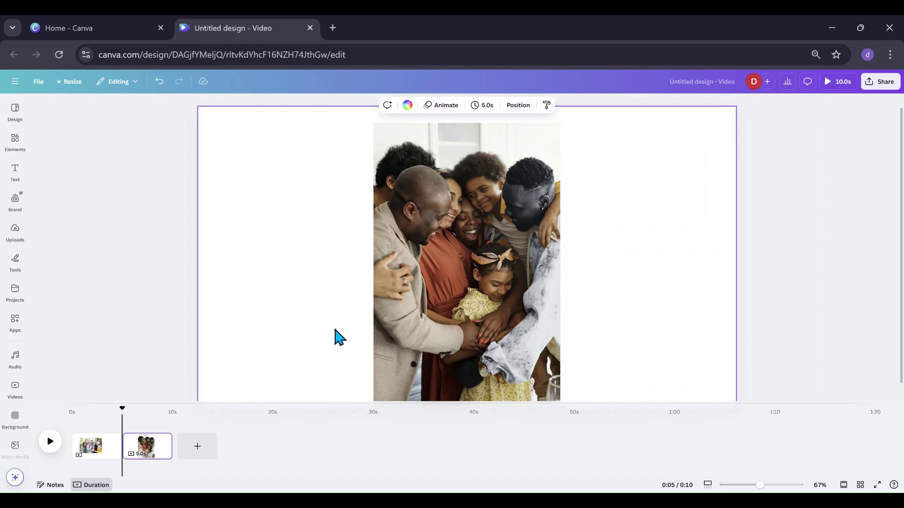
Move the cut-out man off and back, using undo/redo to confirm his position on the photo.
click(465, 383)
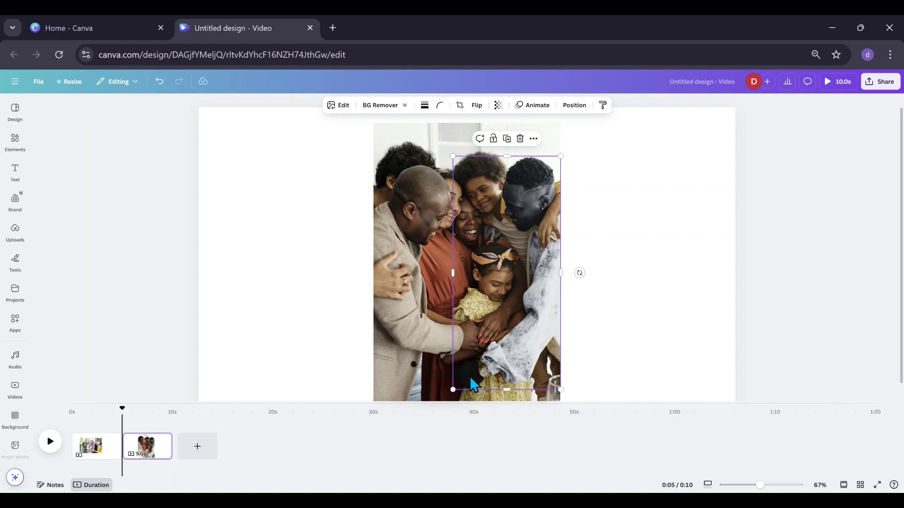
drag(469, 377, 605, 355)
drag(631, 326, 528, 332)
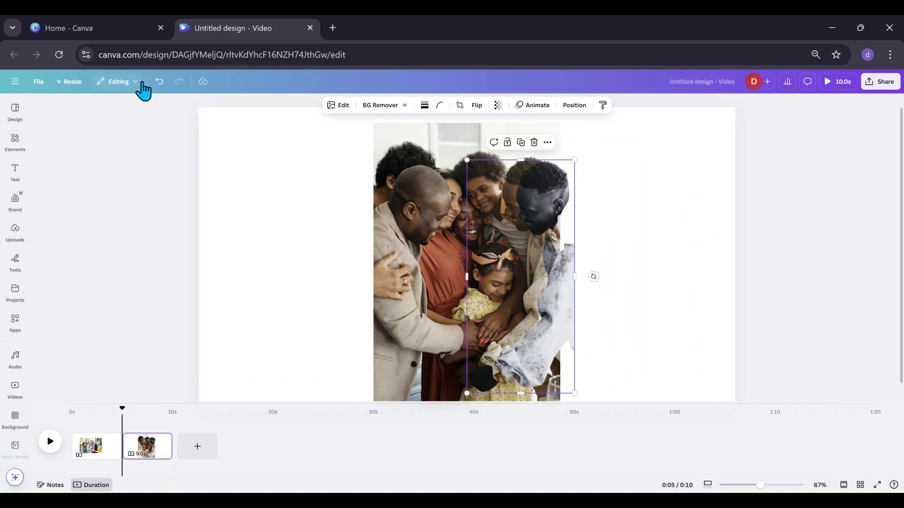
click(156, 90)
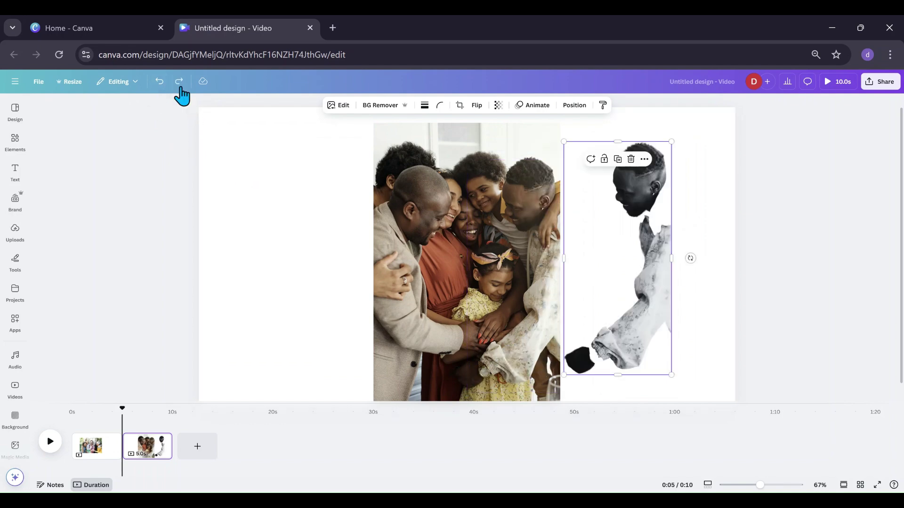
click(160, 83)
click(160, 84)
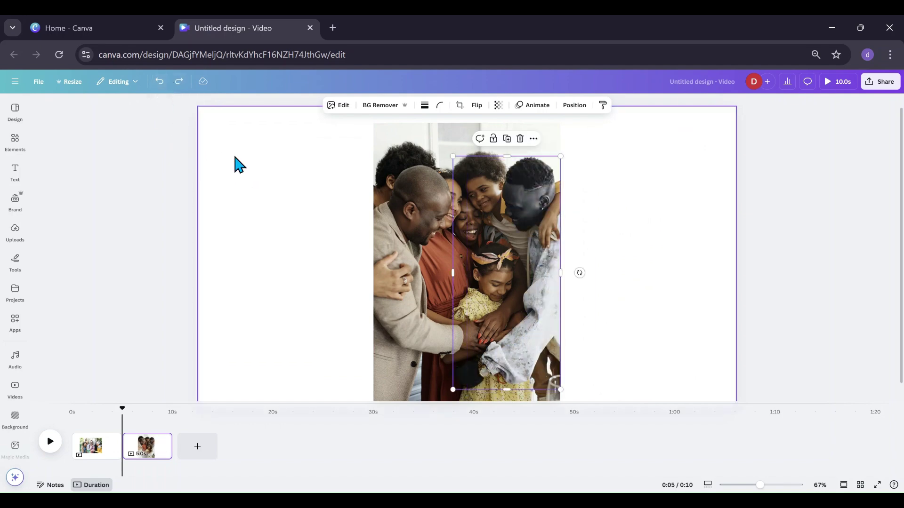
Bring up the image editing panel for the colour background family photo.
click(636, 210)
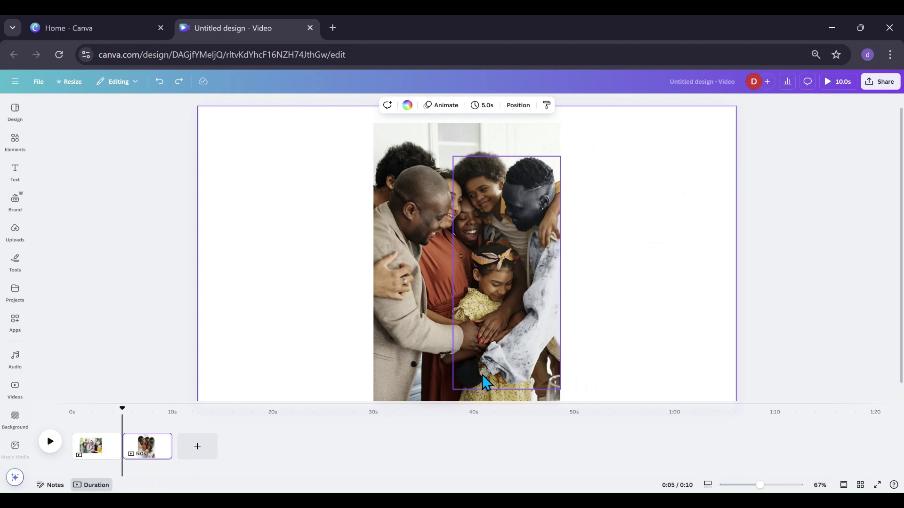
click(391, 214)
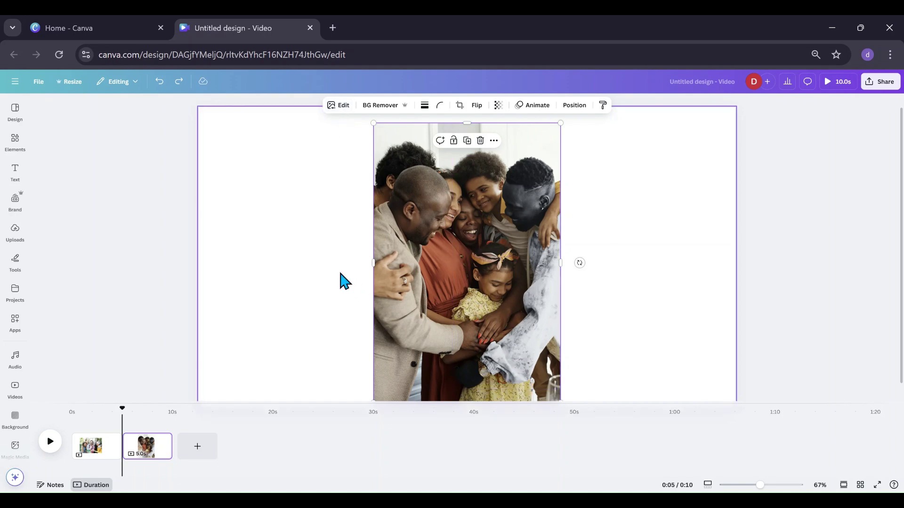
click(343, 107)
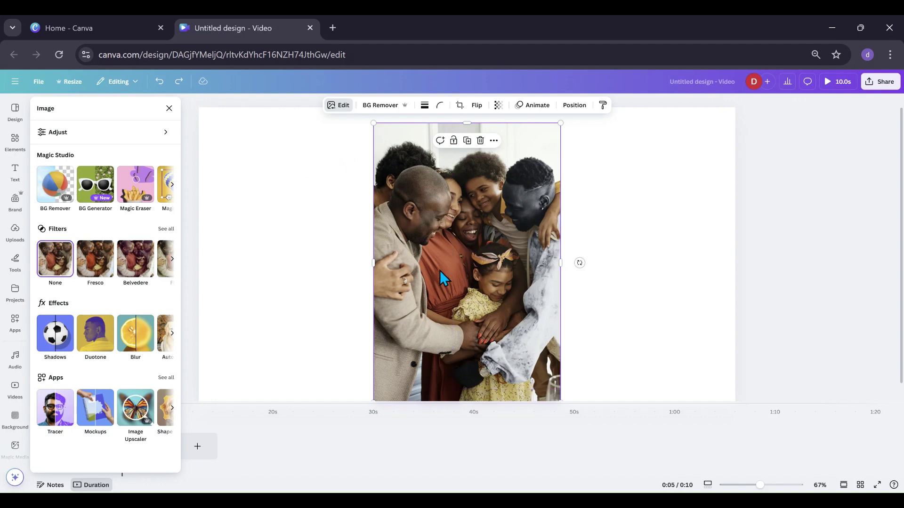
Marquee-select the family photo and the grayed-out man cut-out and group them.
click(308, 261)
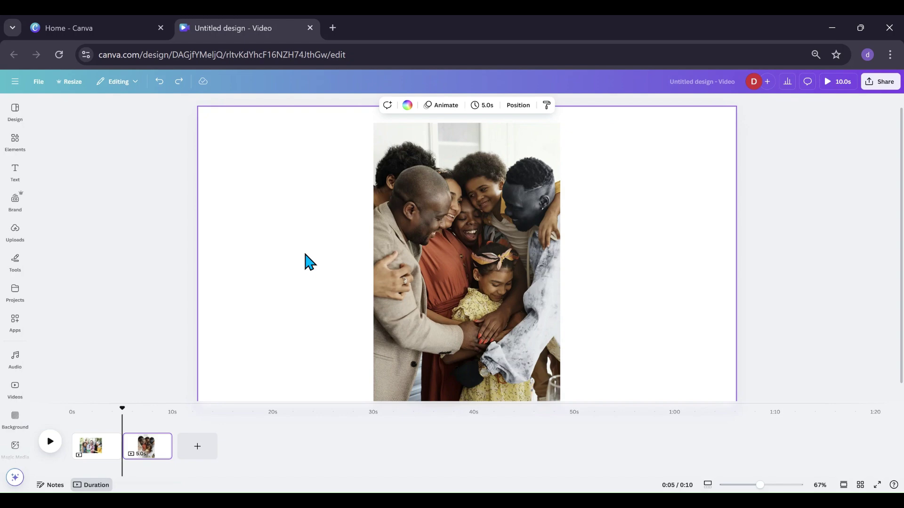
drag(321, 134, 594, 331)
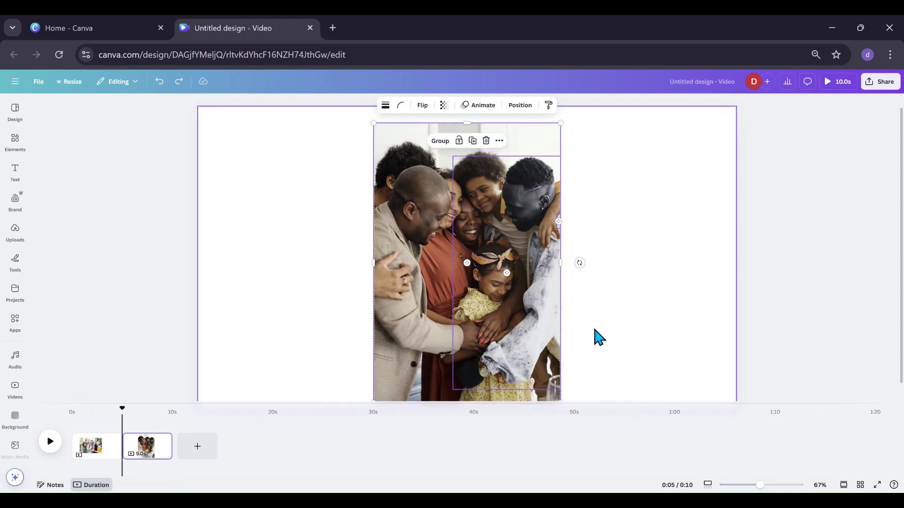
click(440, 141)
Shrink the group to about 318x475 and shift it right and down on the page.
drag(561, 123, 524, 155)
drag(464, 258, 436, 230)
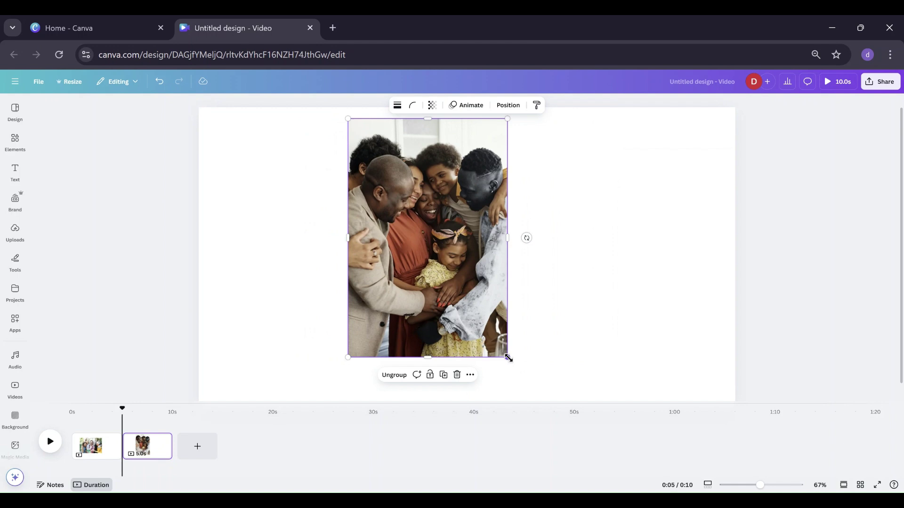
drag(507, 357, 497, 342)
drag(409, 254, 438, 282)
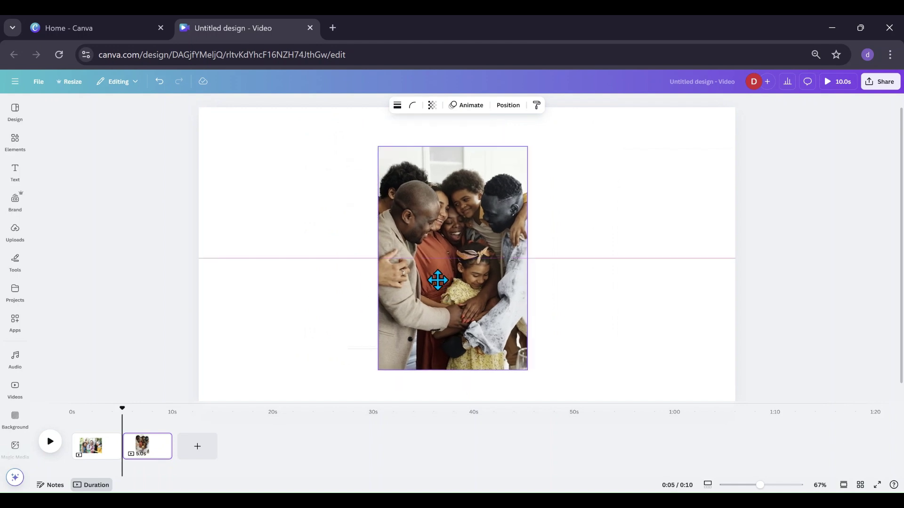
click(283, 245)
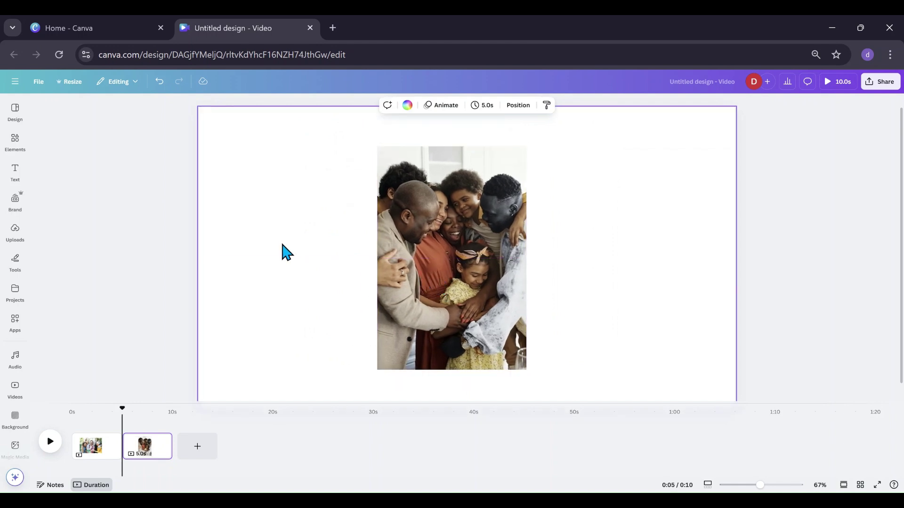